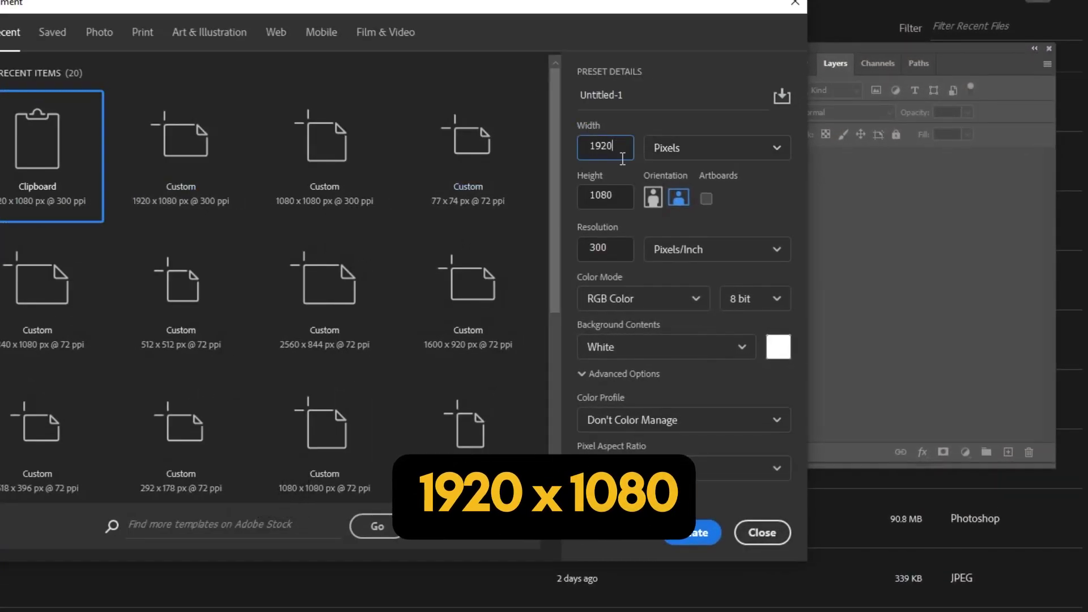
# Finish the 1920 × 1080 px, 300 ppi settings and create the blank document
pyautogui.press('Tab')
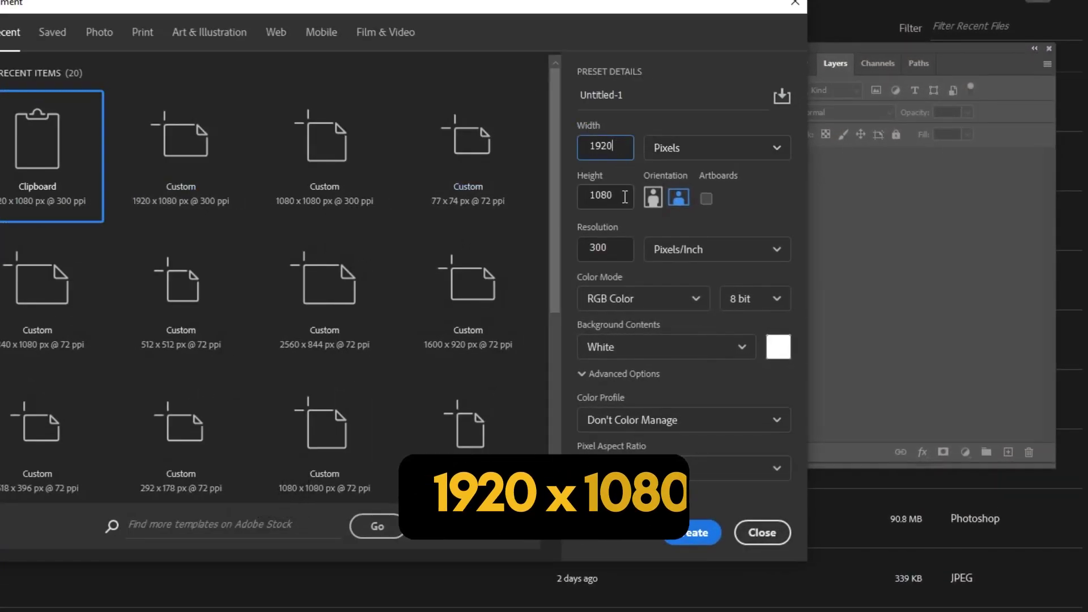
pyautogui.click(712, 530)
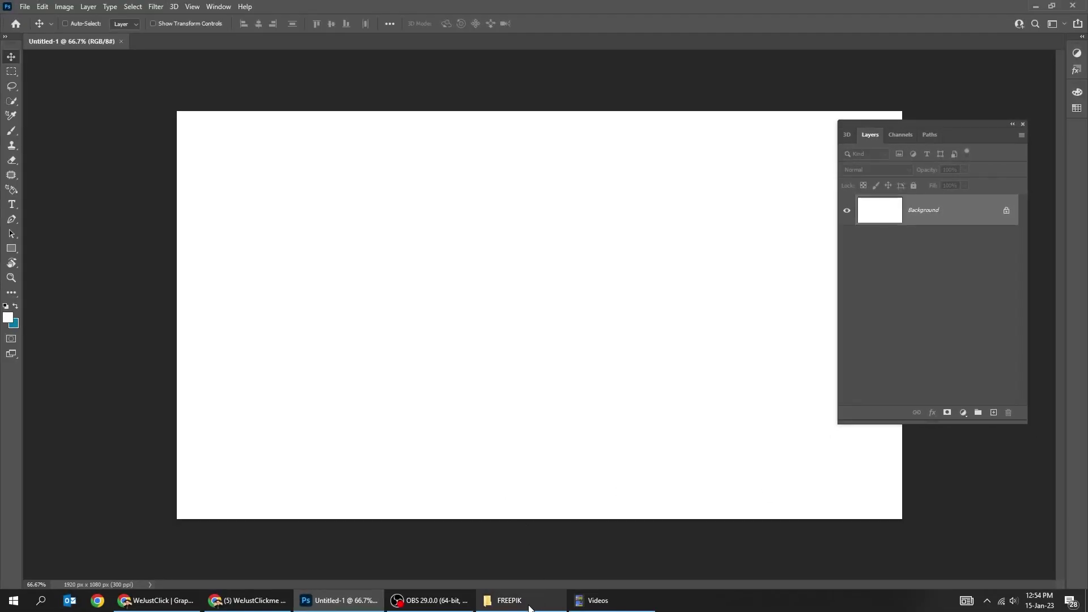
# Drag the smiling woman's photo from the FREEPIK folder onto the canvas and scale it to fill
pyautogui.click(530, 608)
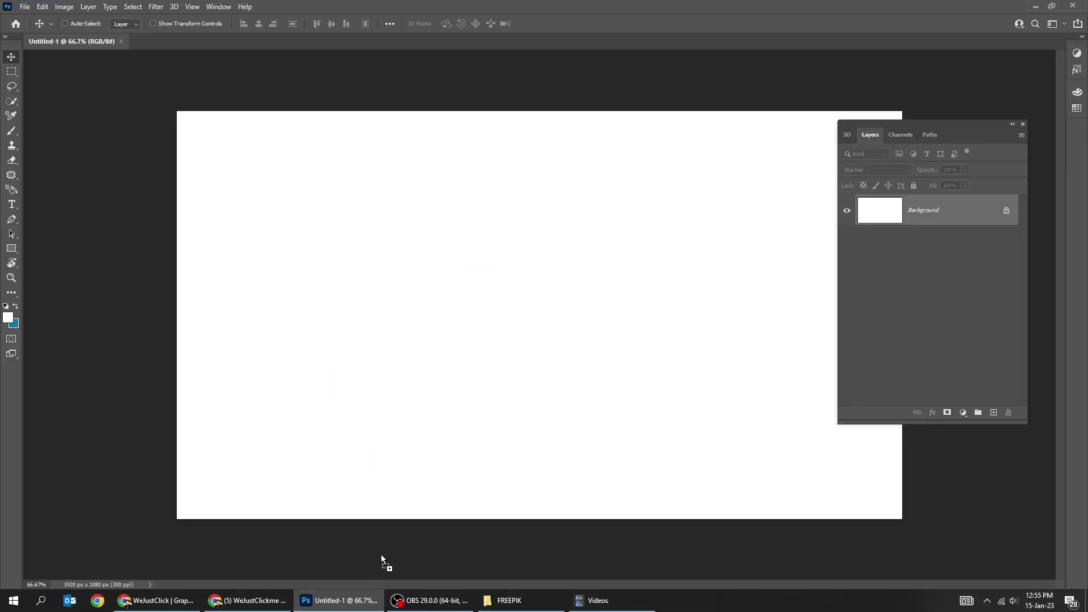
pyautogui.moveTo(210, 158); pyautogui.dragTo(423, 402)
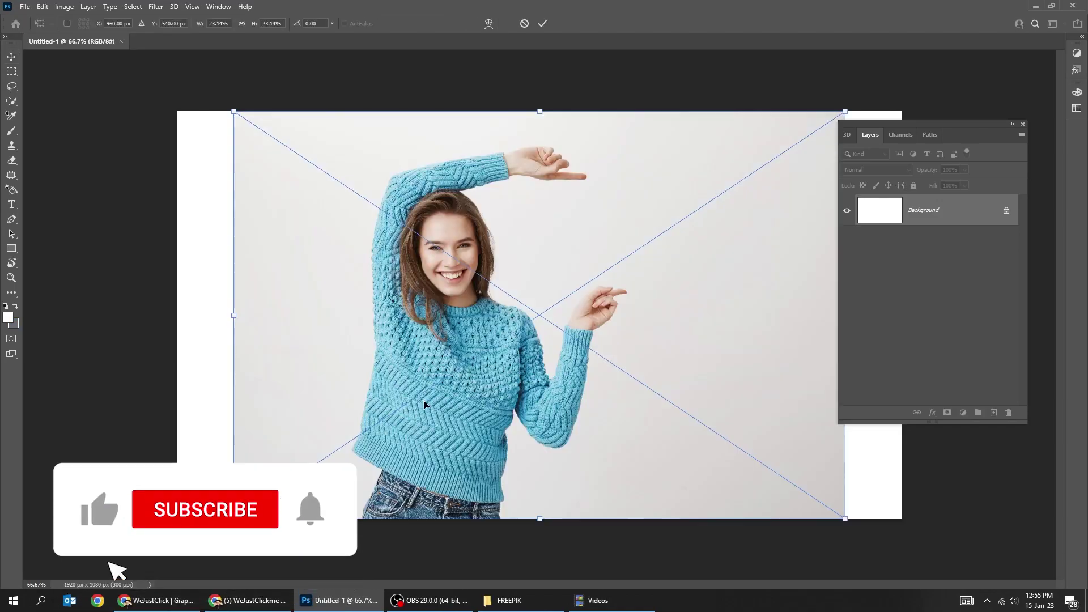
pyautogui.hotkey('ctrl', '-')
pyautogui.hotkey('ctrl', '-')
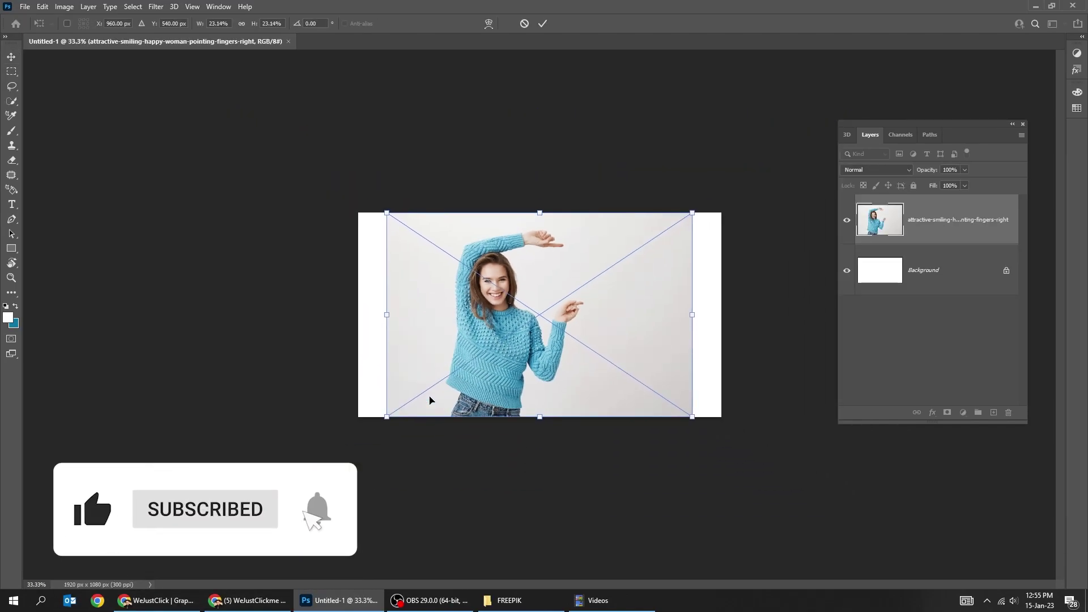
pyautogui.moveTo(690, 418); pyautogui.dragTo(777, 474)
pyautogui.moveTo(578, 304); pyautogui.dragTo(543, 331)
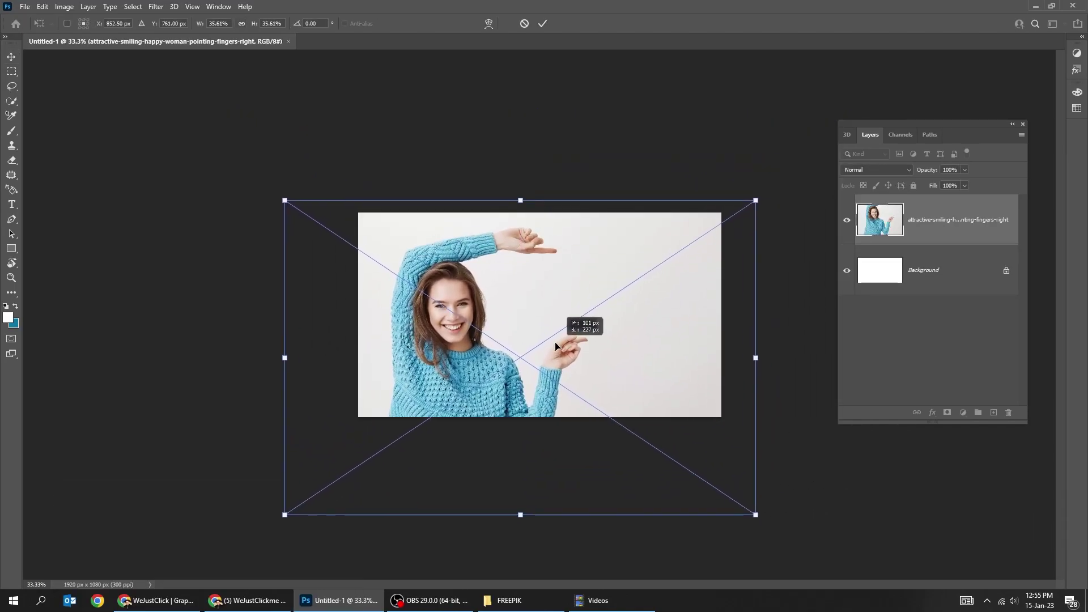
pyautogui.moveTo(742, 494); pyautogui.dragTo(777, 522)
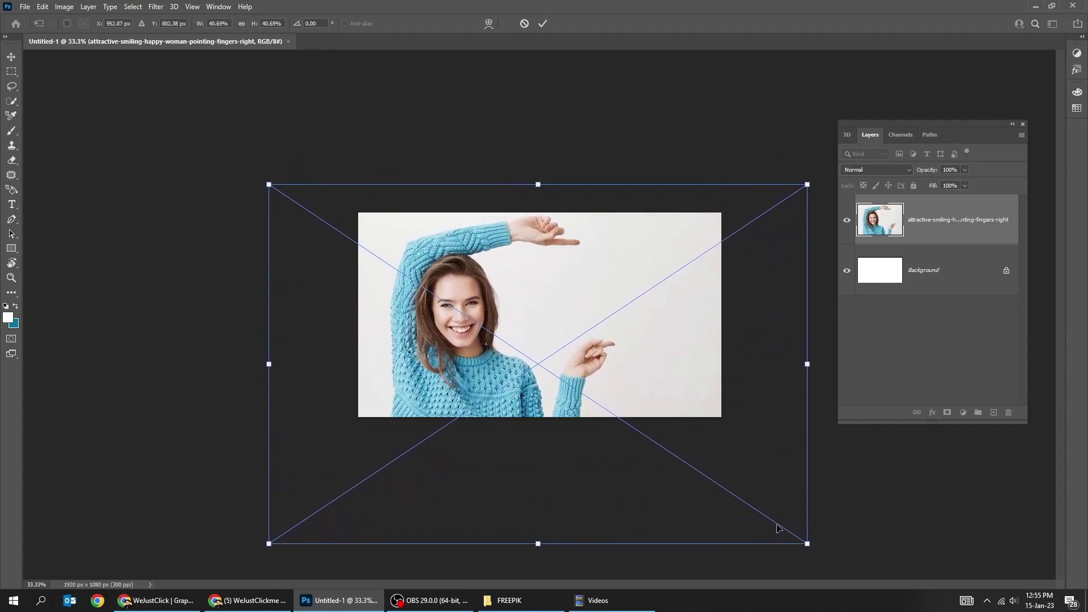
pyautogui.moveTo(574, 324); pyautogui.dragTo(522, 339)
# Flip the woman's photo horizontally, shift it right and enlarge it
pyautogui.press('Return')
pyautogui.hotkey('ctrl', '+')
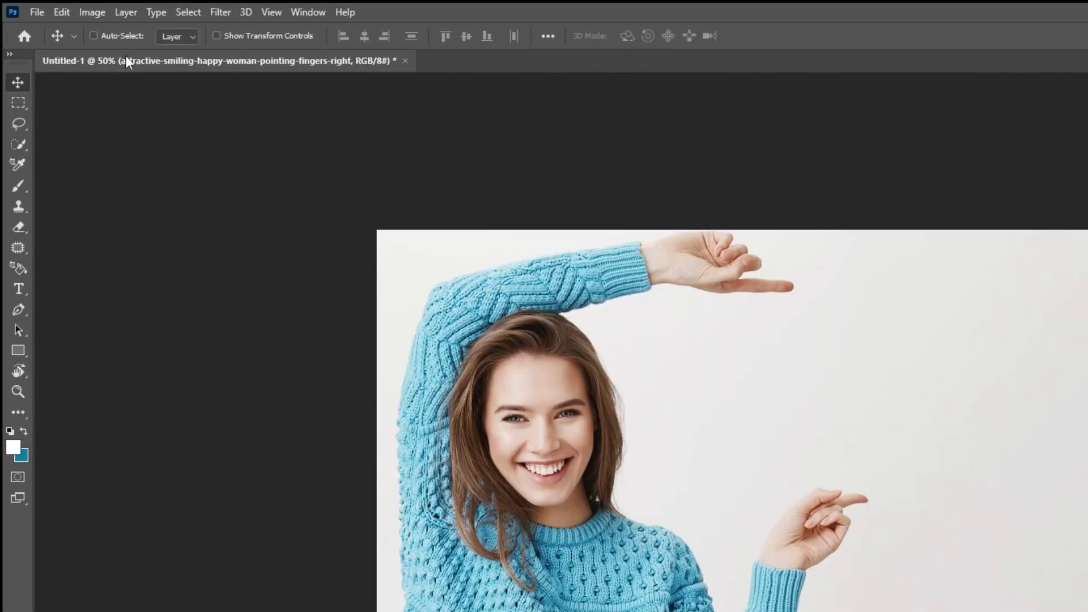
pyautogui.click(62, 12)
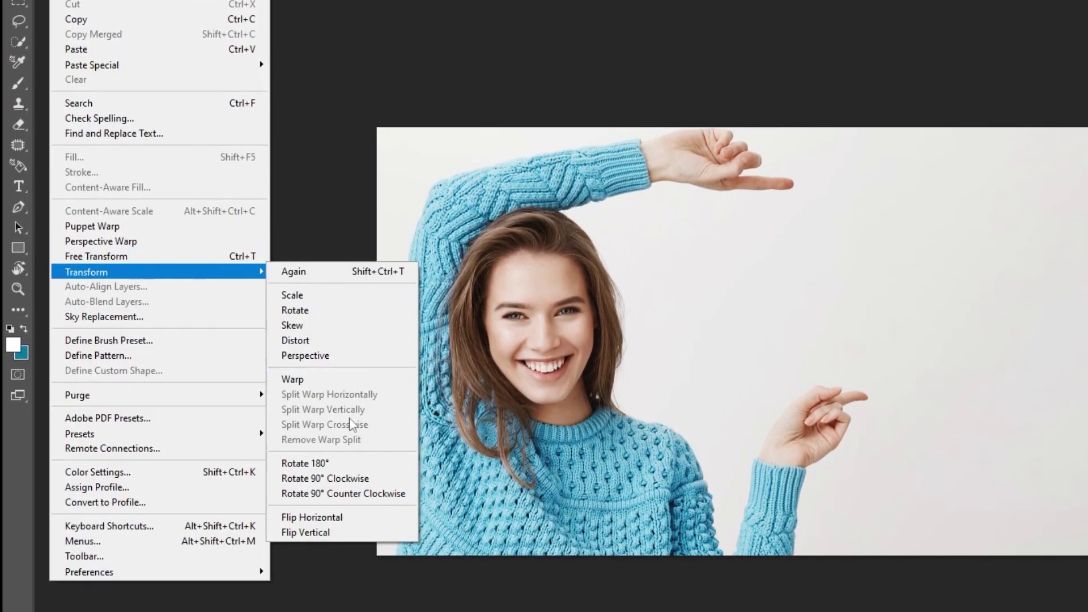
pyautogui.click(350, 521)
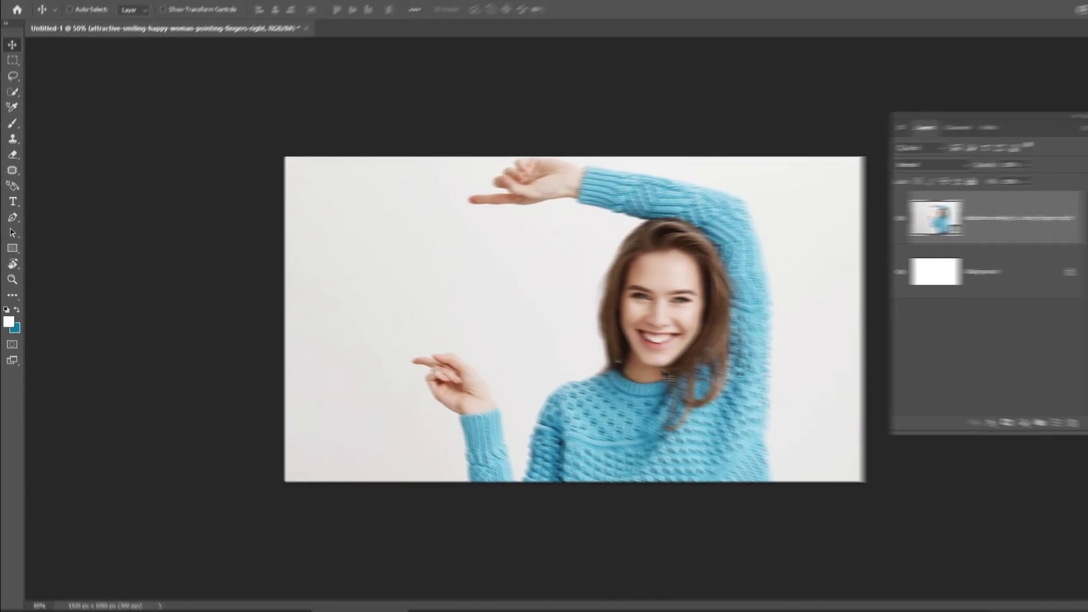
pyautogui.moveTo(647, 368); pyautogui.dragTo(722, 372)
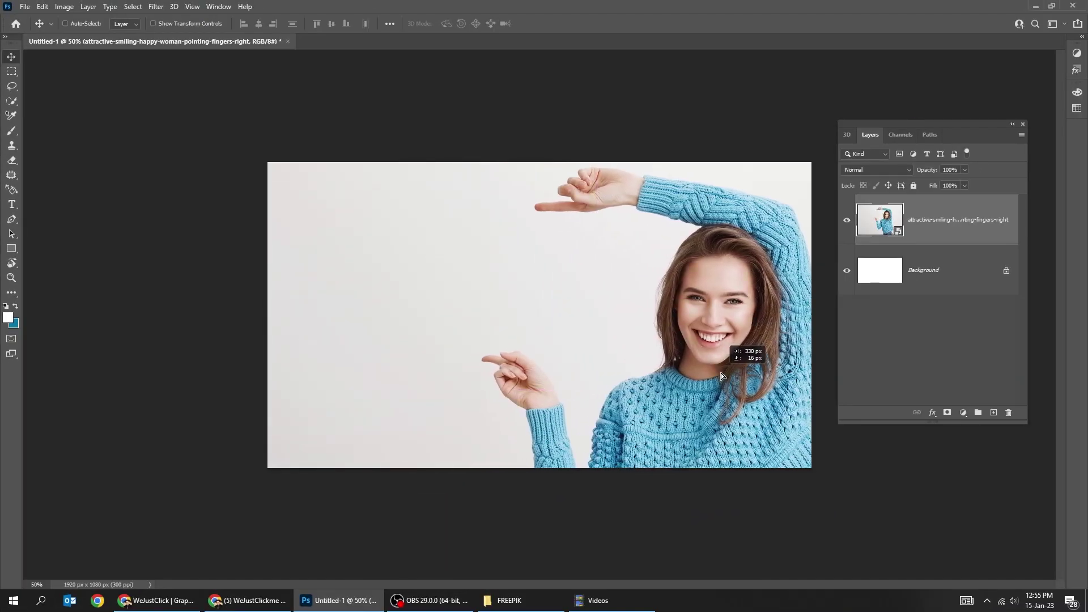
pyautogui.hotkey('ctrl', 't')
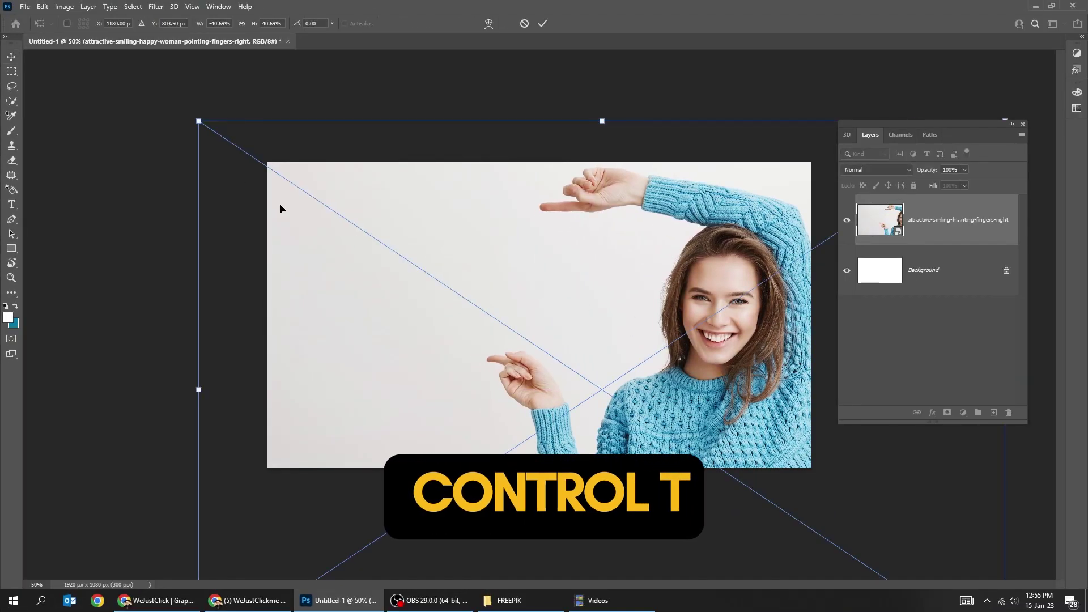
pyautogui.moveTo(195, 115); pyautogui.dragTo(152, 95)
pyautogui.press('Return')
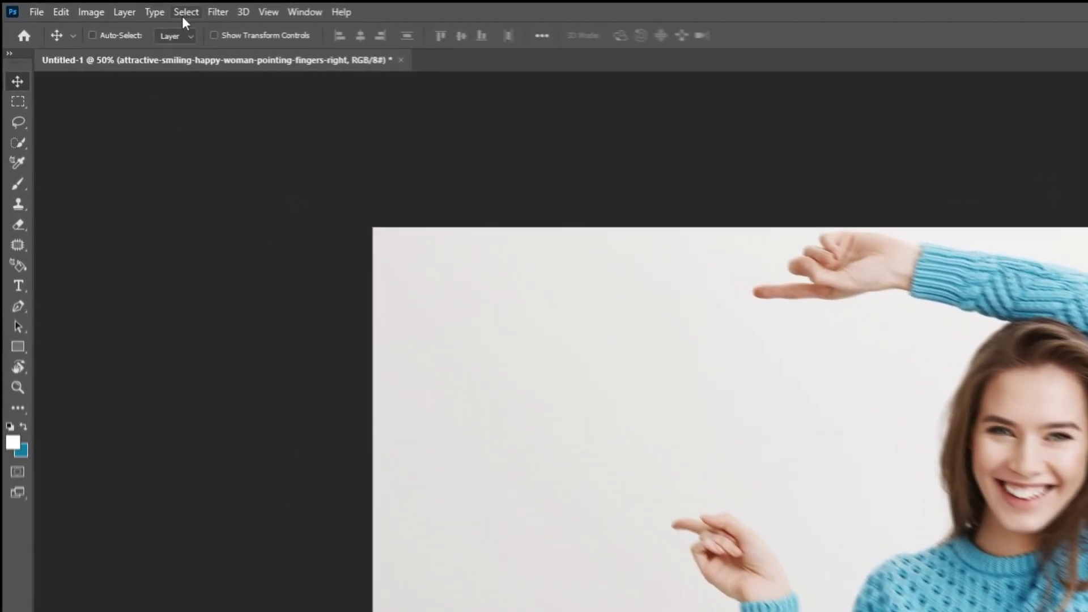
# Select the subject and add a layer mask hiding the photo's grey backdrop
pyautogui.click(132, 6)
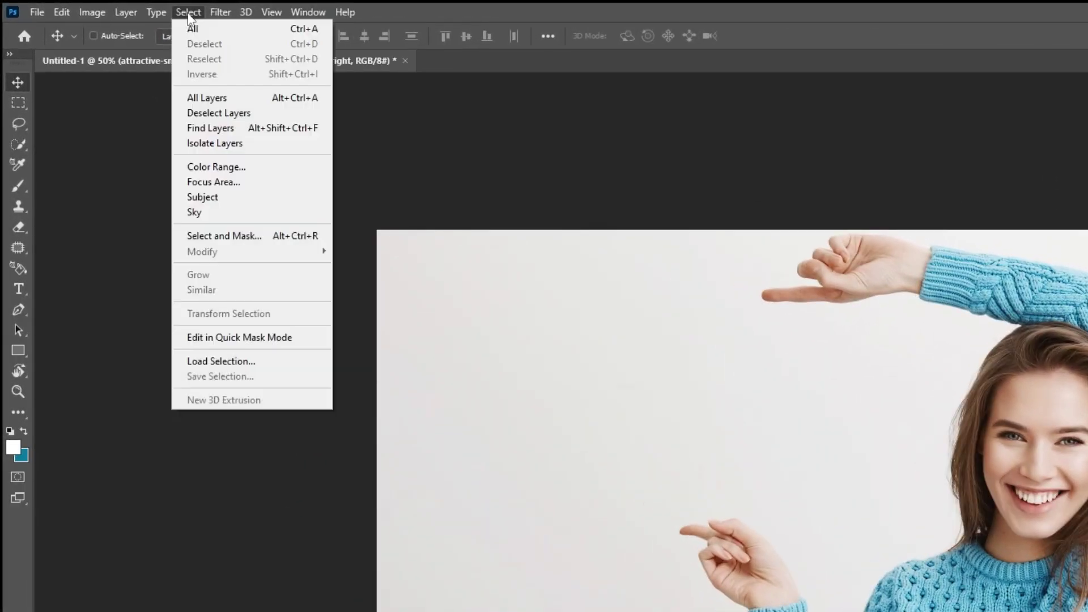
pyautogui.click(256, 197)
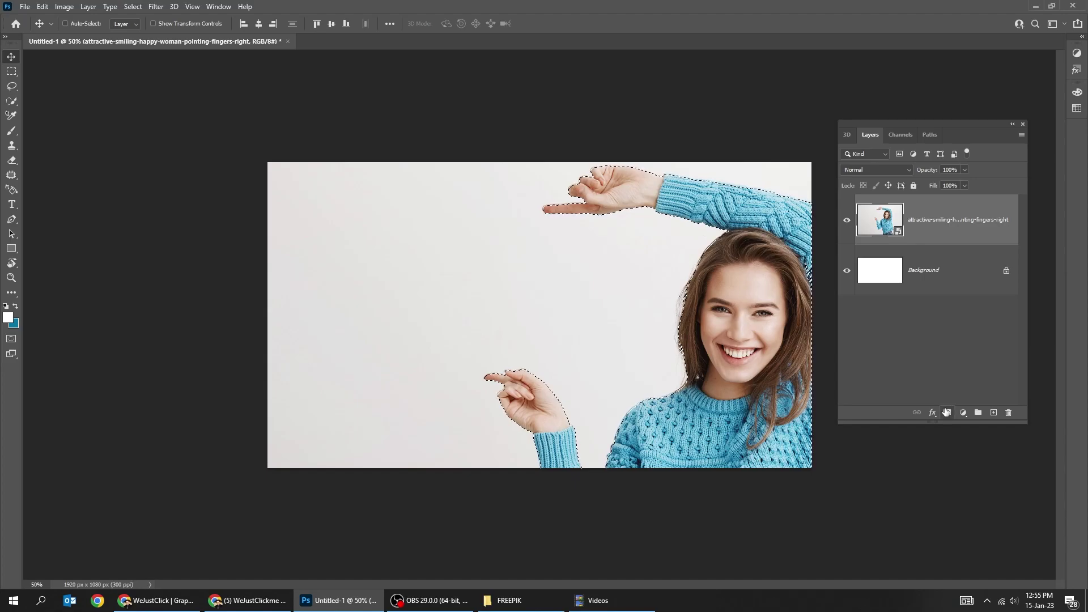
pyautogui.click(946, 412)
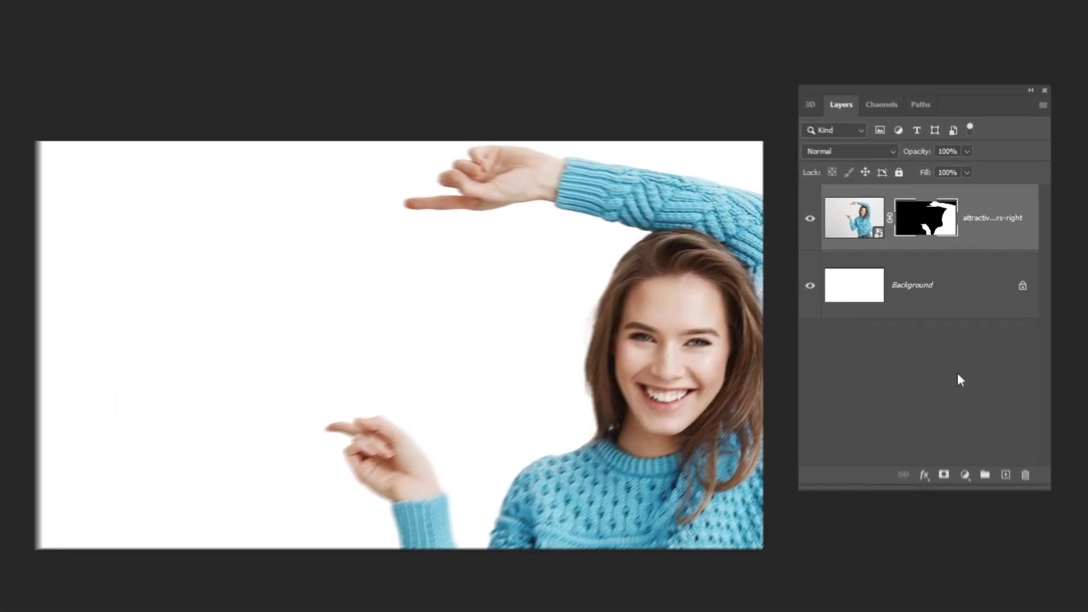
pyautogui.click(958, 277)
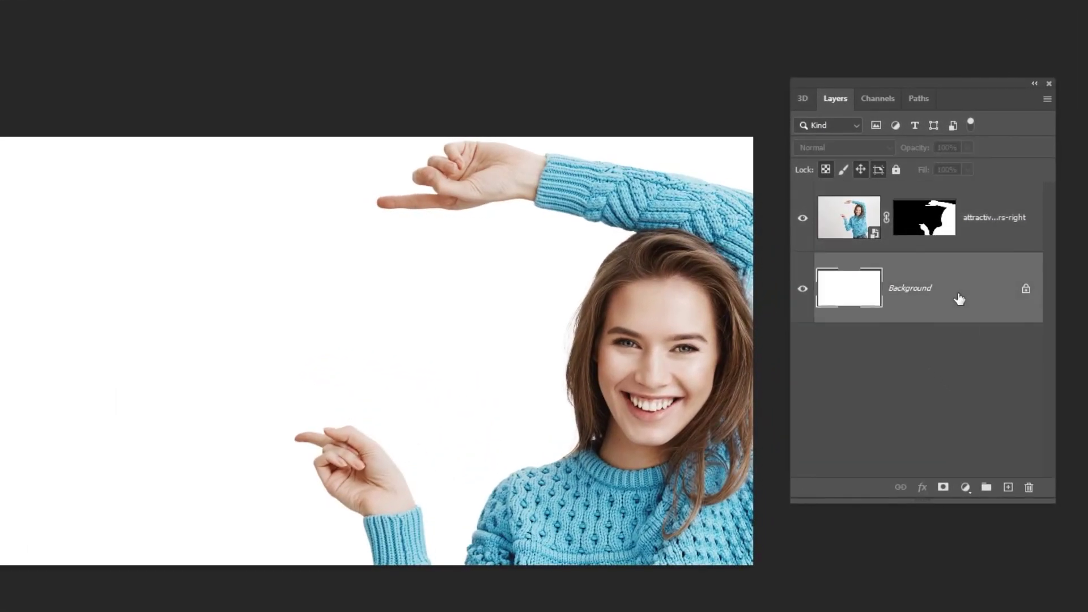
# Add a Solid Color fill layer in teal 0578a4 beneath the woman
pyautogui.click(965, 488)
pyautogui.click(988, 213)
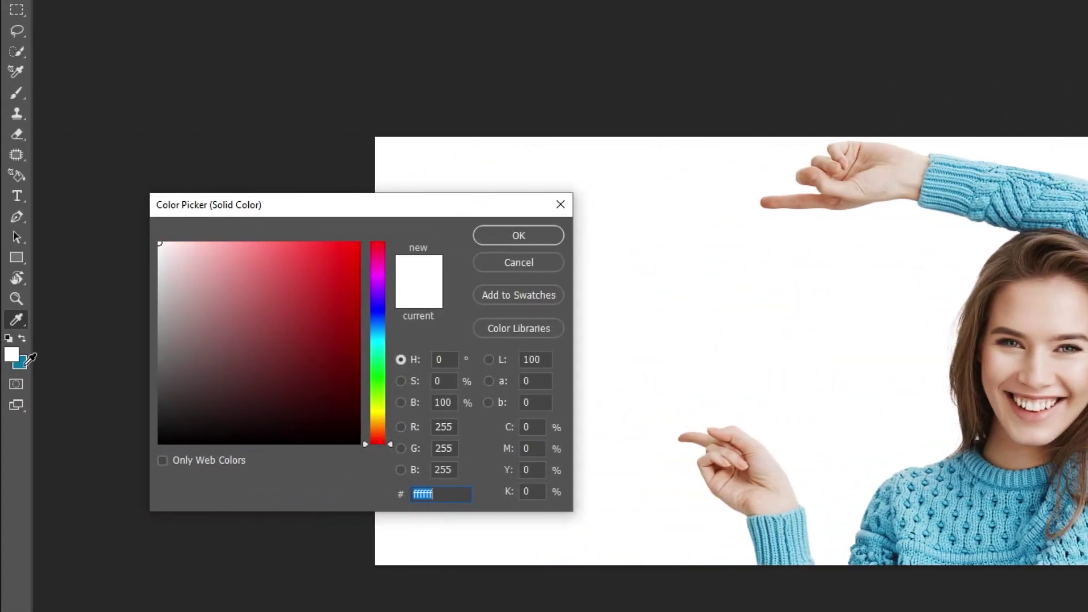
pyautogui.click(20, 362)
pyautogui.write('0578a4')
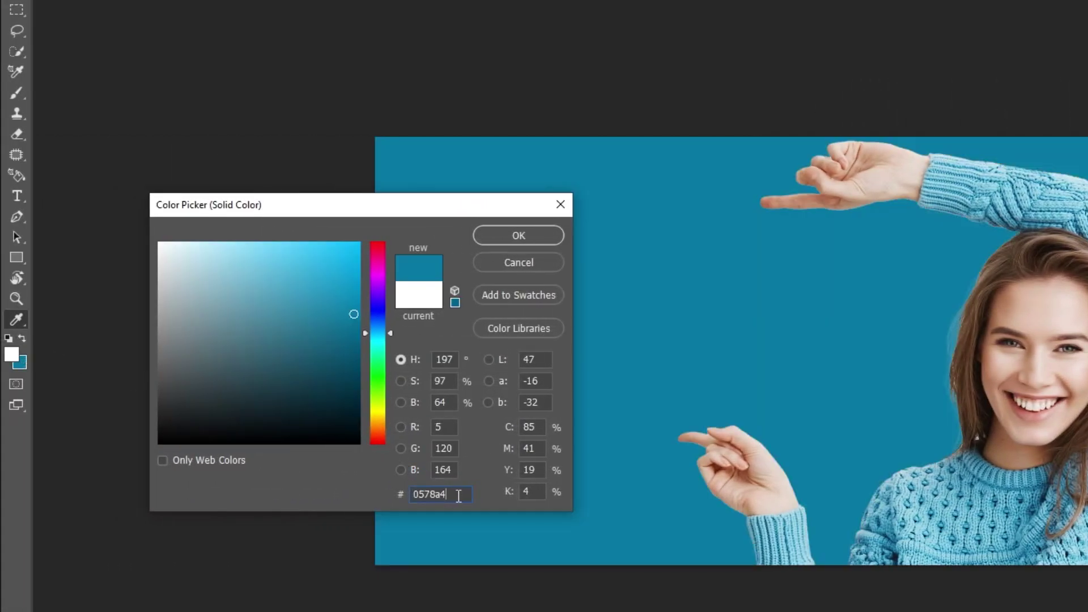
pyautogui.click(532, 231)
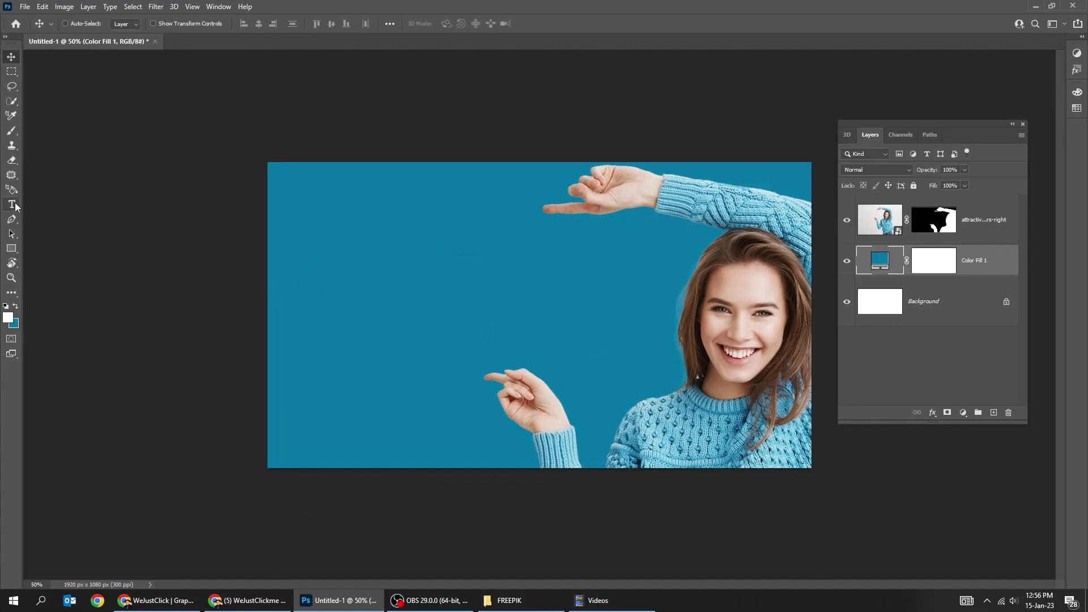
# Add the white 'HOW TO MAKE' text on the left of the canvas
pyautogui.click(14, 205)
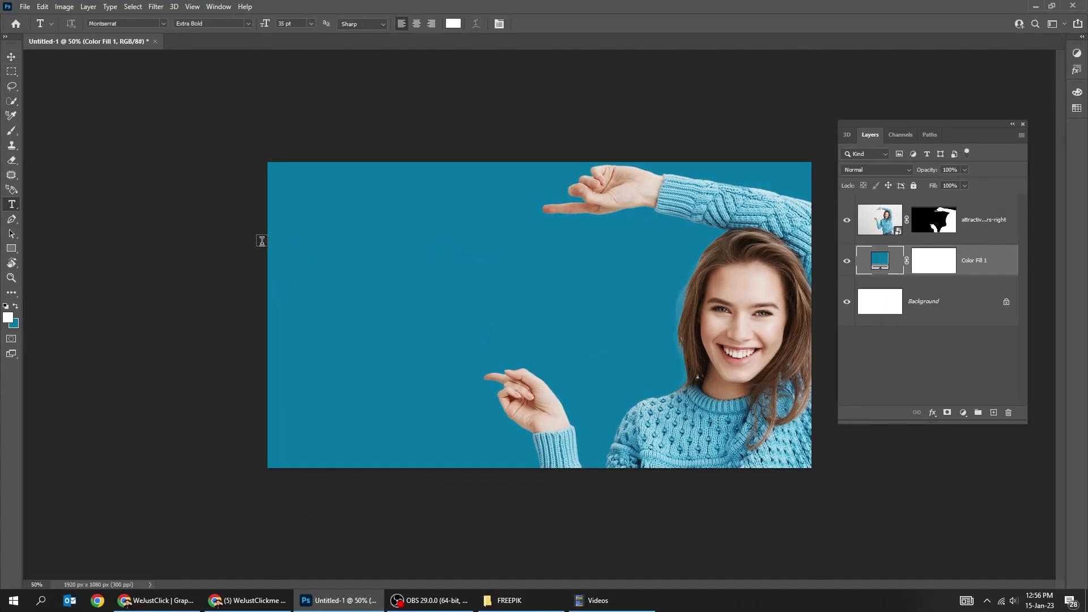
pyautogui.click(319, 243)
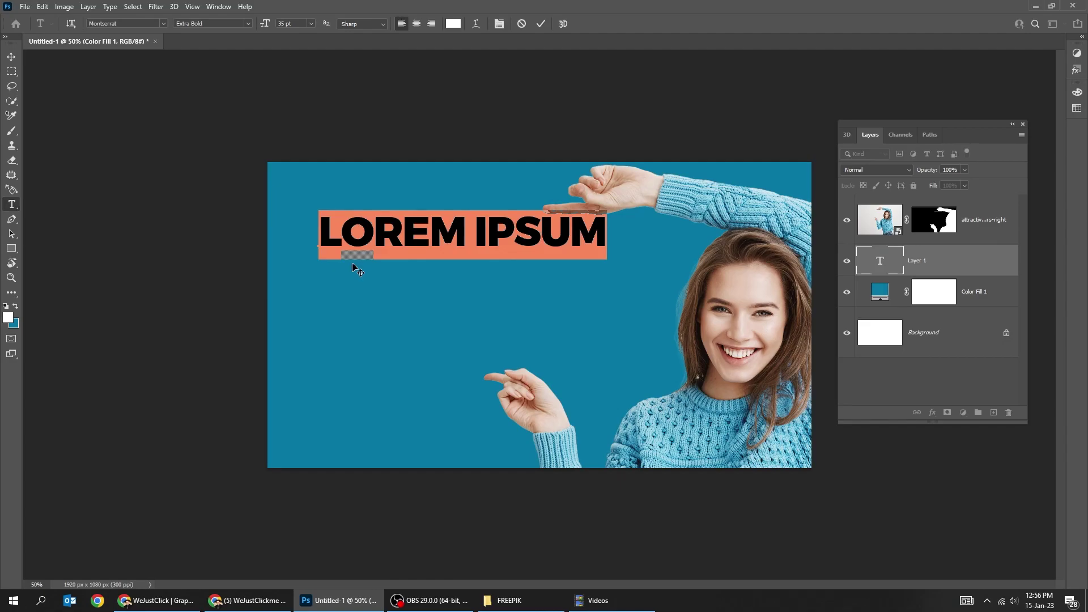
pyautogui.write('HOW TO MAKE')
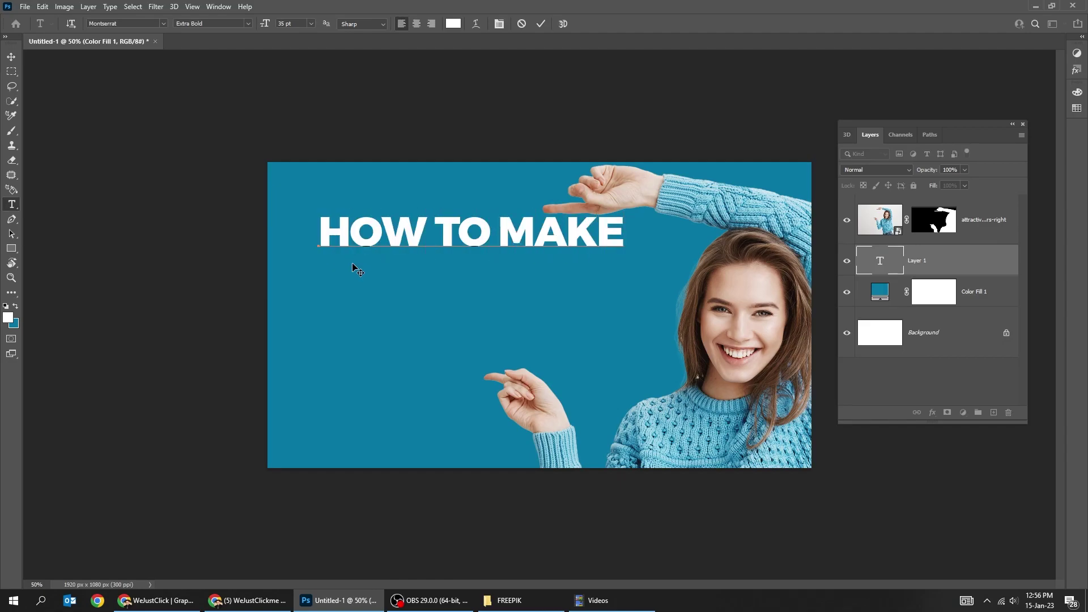
pyautogui.hotkey('ctrl', 'Return')
# Duplicate the heading below, retype it as 'YOUTUBE' and enlarge it to match the heading's width
pyautogui.press('v')
pyautogui.moveTo(392, 240)
pyautogui.mouseDown()
pyautogui.moveTo(366, 253)
pyautogui.moveTo(365, 284)
pyautogui.mouseUp()
pyautogui.doubleClick(380, 276)
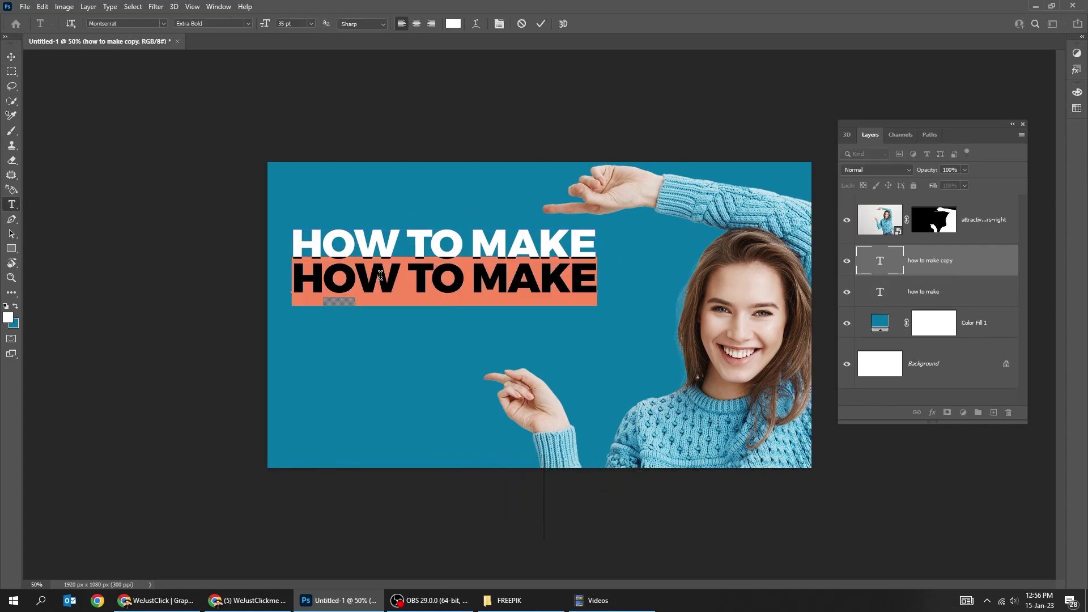
pyautogui.write('YOUTUBE')
pyautogui.hotkey('ctrl', 'Return')
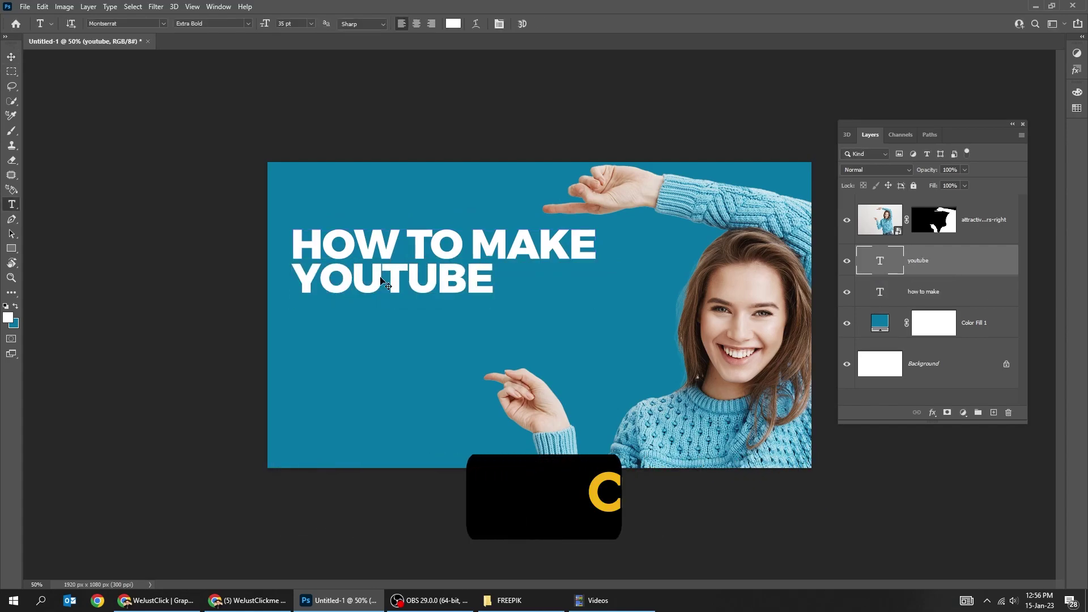
pyautogui.hotkey('ctrl', 't')
pyautogui.moveTo(502, 312); pyautogui.dragTo(604, 342)
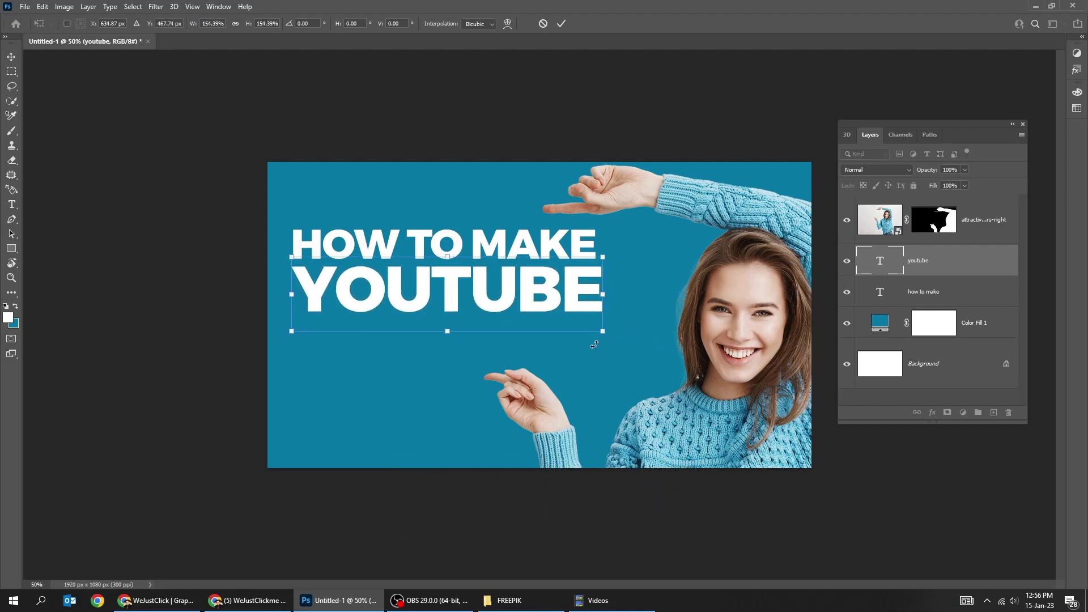
pyautogui.press('Return')
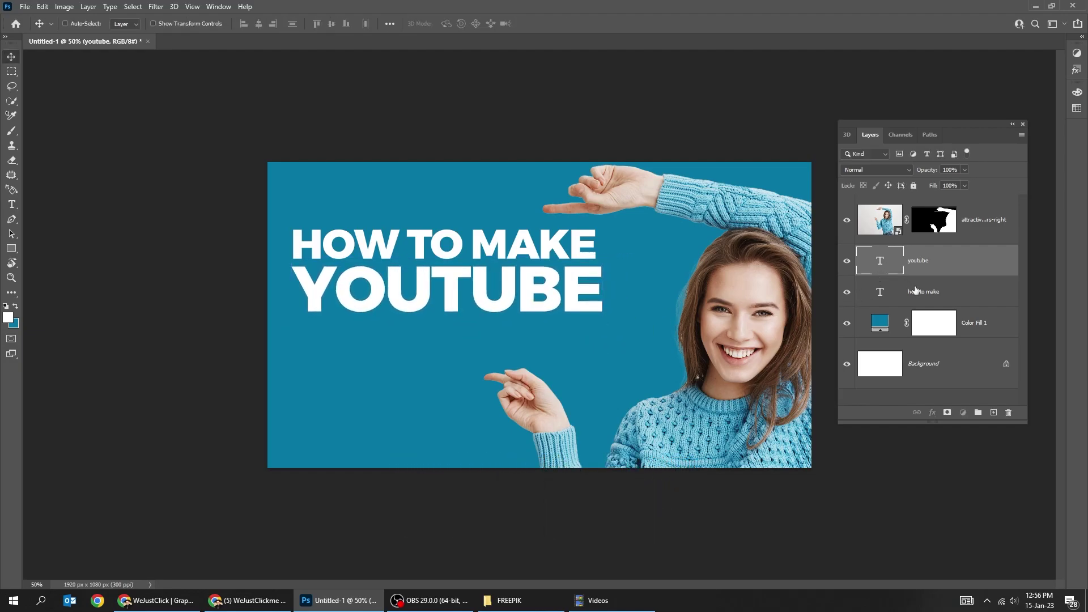
# Shrink the HOW TO MAKE heading to about three-quarters size
pyautogui.click(912, 291)
pyautogui.hotkey('ctrl', 't')
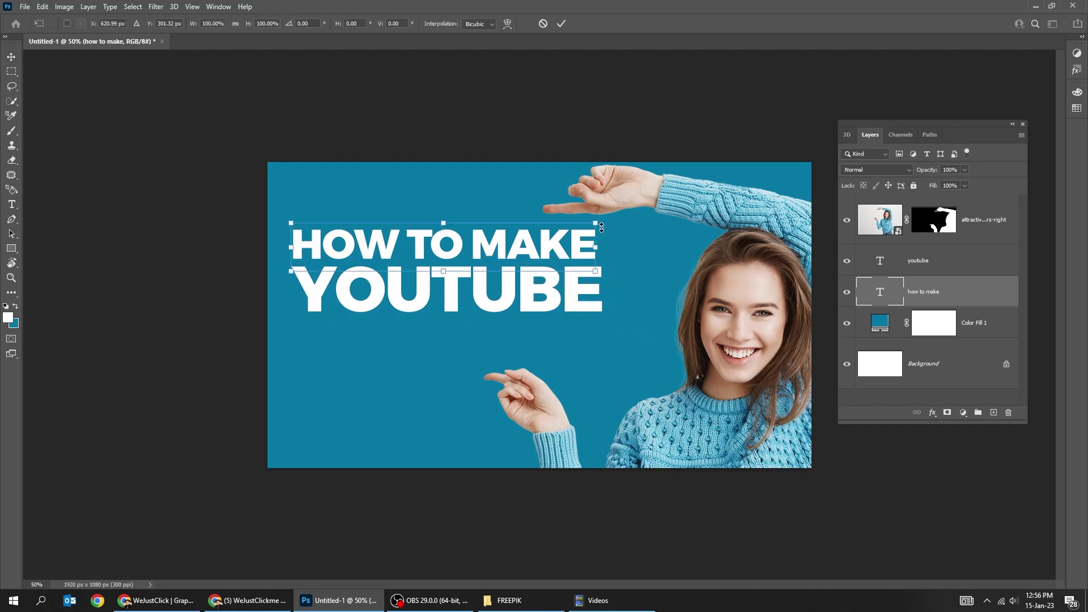
pyautogui.moveTo(601, 227); pyautogui.dragTo(515, 216)
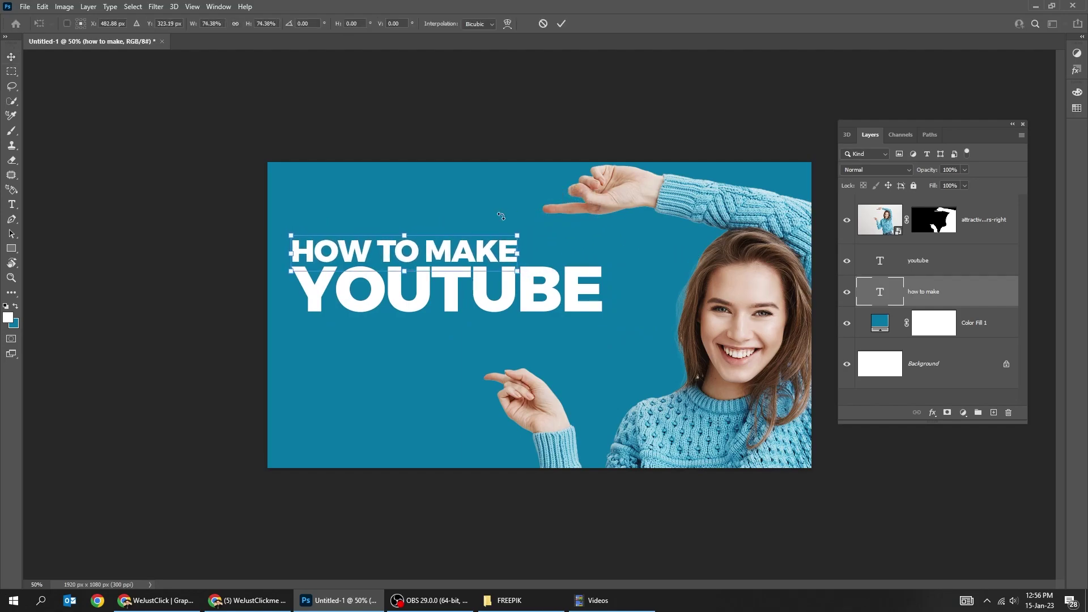
pyautogui.press('Return')
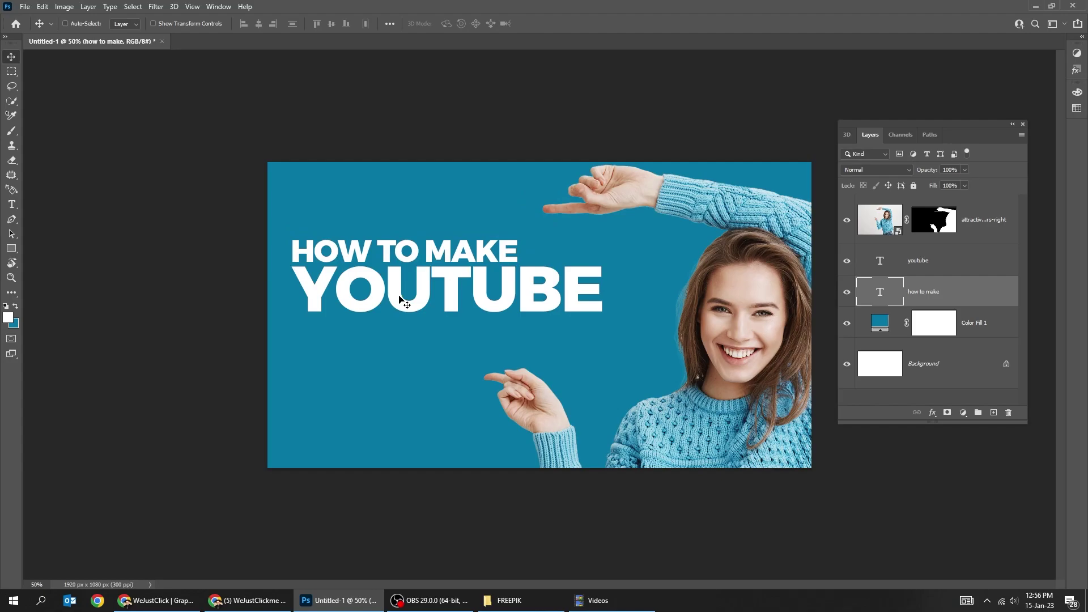
pyautogui.keyDown('ctrl'); pyautogui.click(414, 300); pyautogui.keyUp('ctrl')
# Duplicate YOUTUBE below itself and retype the copy as 'THUMBNAIL'
pyautogui.moveTo(418, 297); pyautogui.dragTo(418, 351)
pyautogui.press('t')
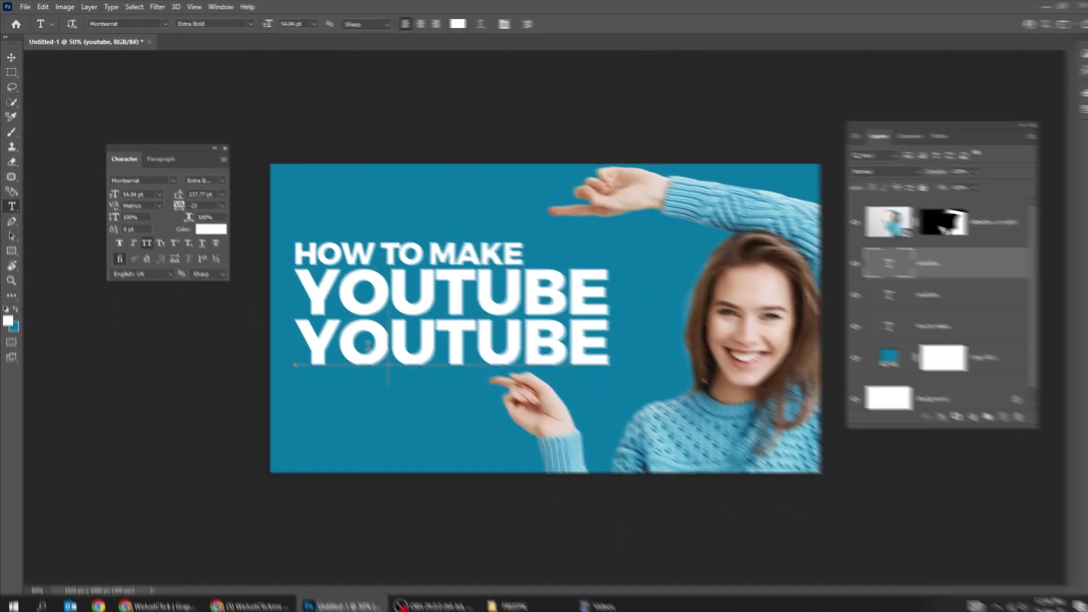
pyautogui.doubleClick(364, 339)
pyautogui.write('THUM,BNAIL')
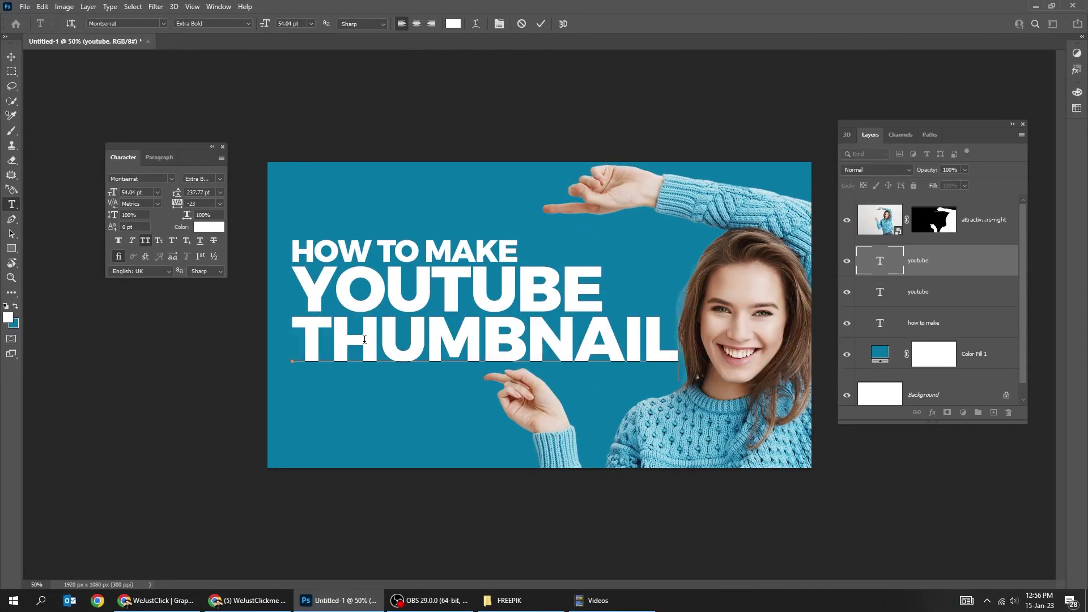
pyautogui.hotkey('ctrl', 'Return')
# Copy HOW TO MAKE below THUMBNAIL and retype it as 'LIKE THIS'
pyautogui.keyDown('ctrl'); pyautogui.click(416, 247); pyautogui.keyUp('ctrl')
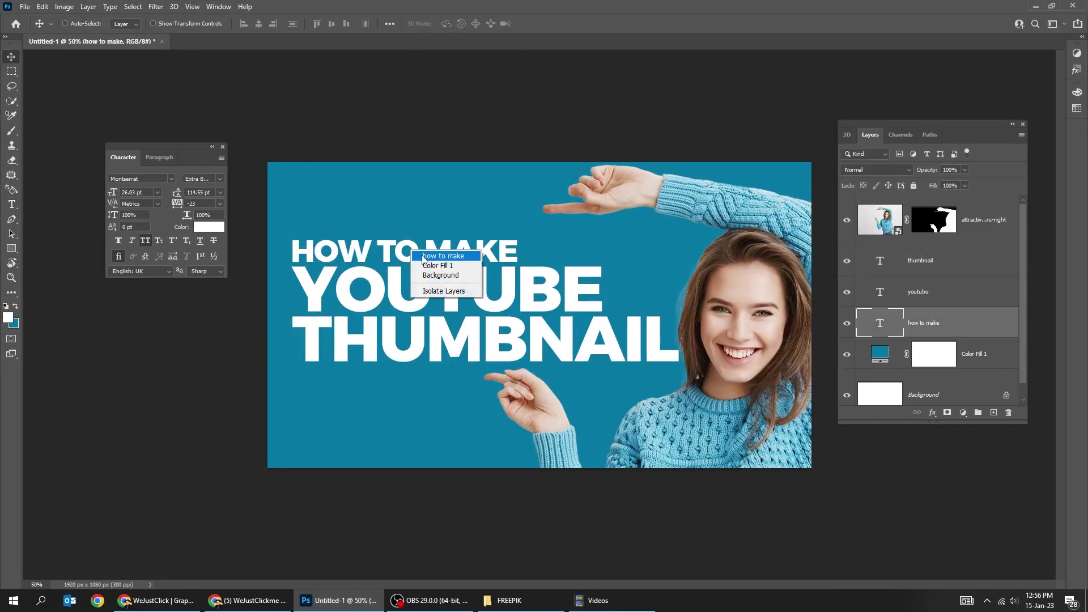
pyautogui.moveTo(416, 247)
pyautogui.mouseDown()
pyautogui.moveTo(422, 393)
pyautogui.moveTo(415, 388)
pyautogui.mouseUp()
pyautogui.write('LIKE THIS')
pyautogui.hotkey('ctrl', 'Return')
# Make HOW TO MAKE and LIKE THIS black and tighten the line spacing
pyautogui.press('v')
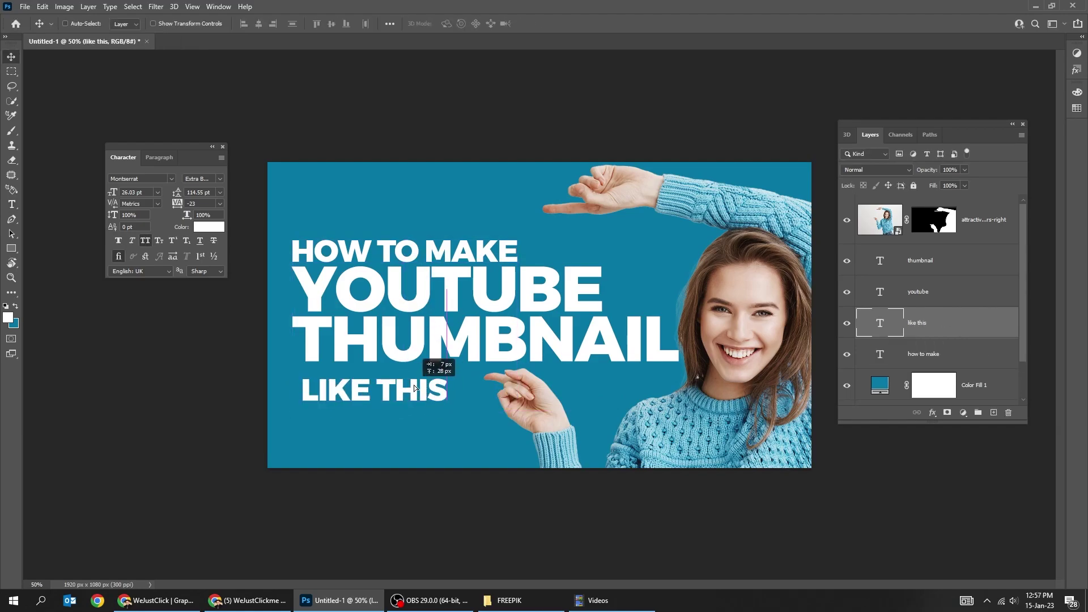
pyautogui.moveTo(403, 250); pyautogui.dragTo(403, 225)
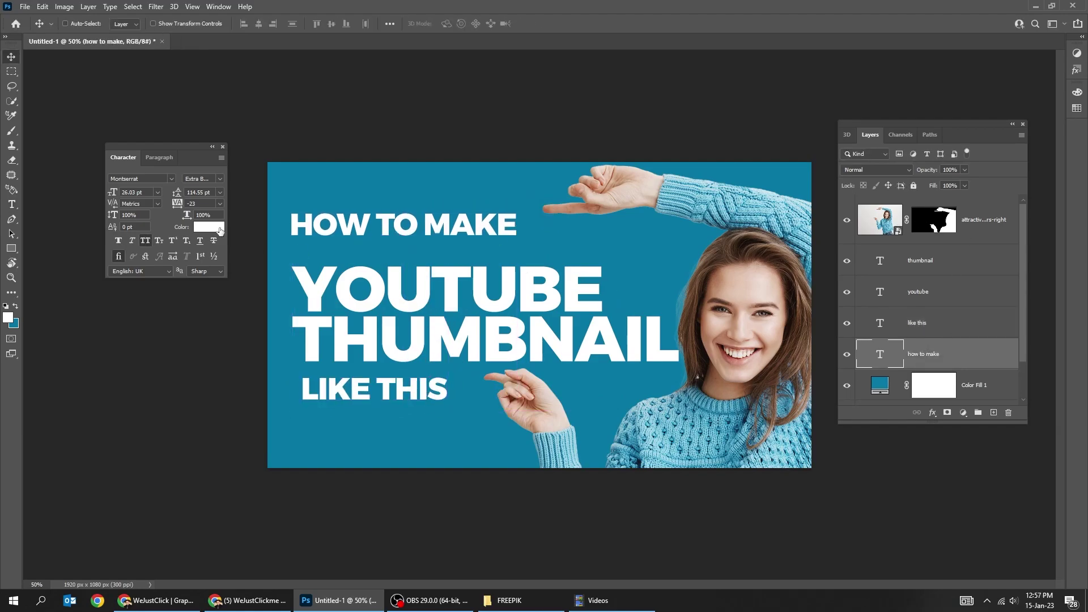
pyautogui.click(209, 226)
pyautogui.click(369, 231)
pyautogui.click(208, 226)
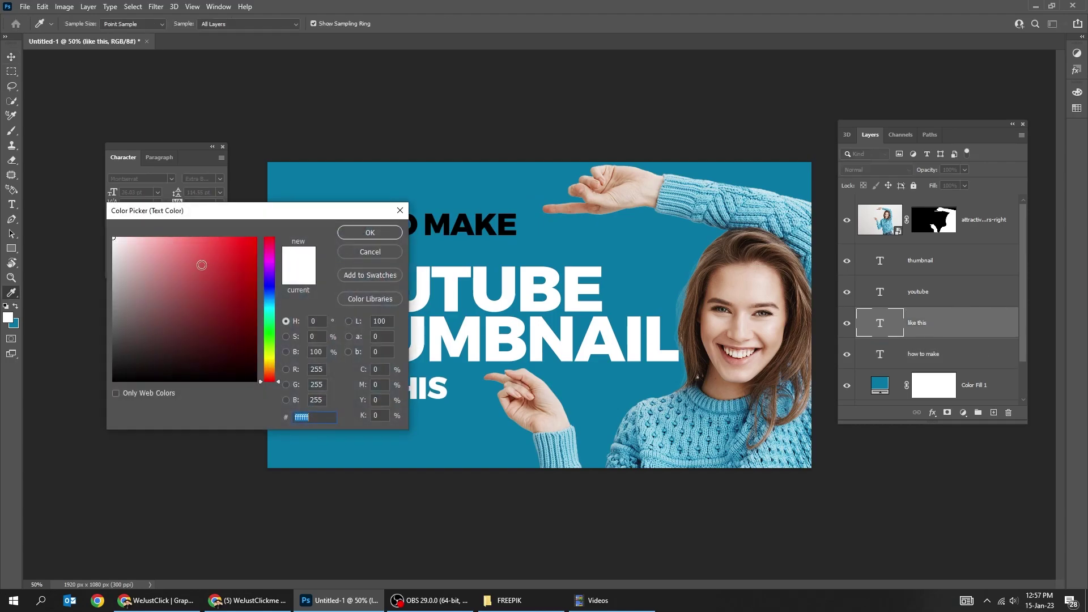
pyautogui.click(369, 230)
pyautogui.keyDown('ctrl'); pyautogui.click(544, 286); pyautogui.keyUp('ctrl')
pyautogui.moveTo(543, 286); pyautogui.dragTo(544, 264)
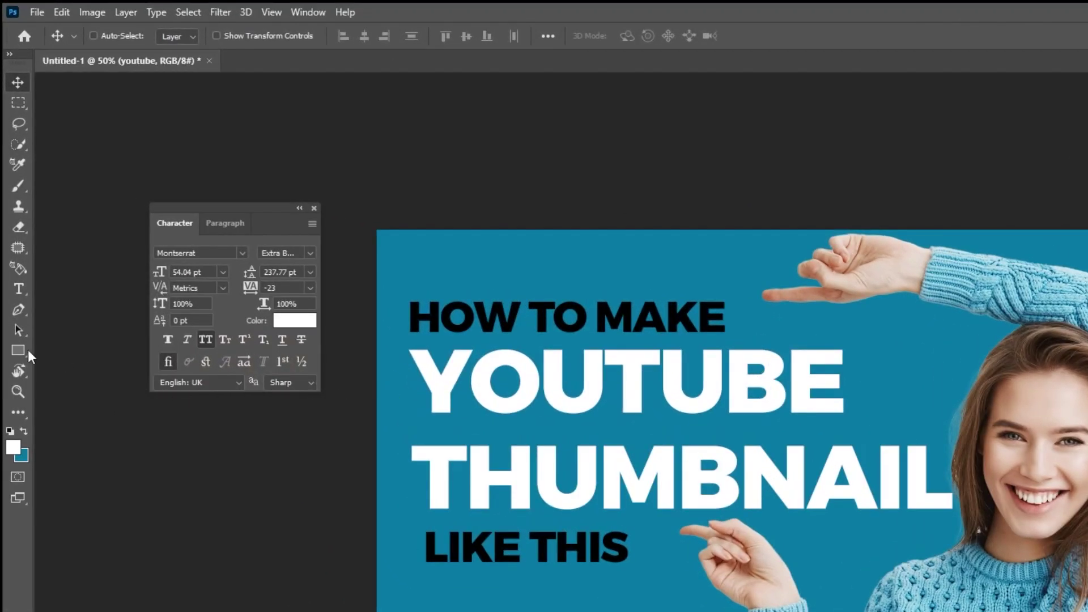
# Draw a solid black rectangle bar and place it behind the YOUTUBE text
pyautogui.click(18, 350)
pyautogui.click(181, 35)
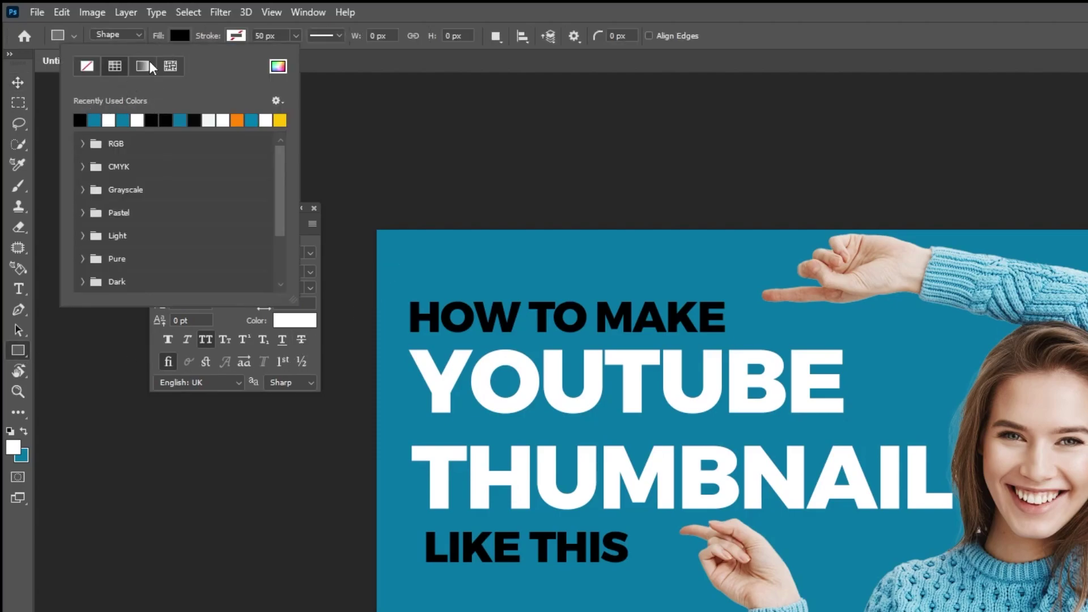
pyautogui.click(181, 36)
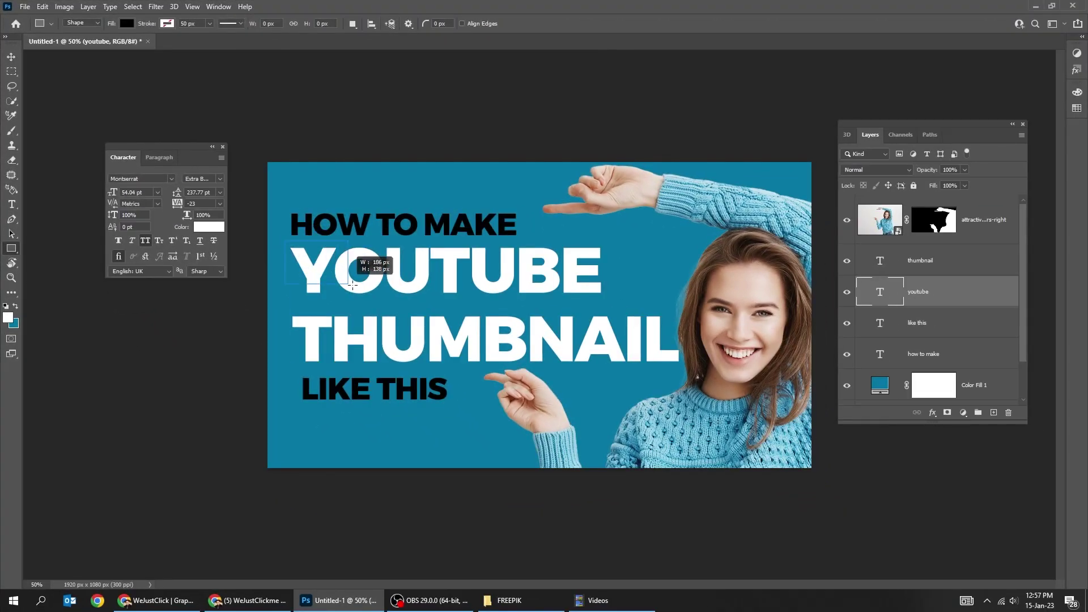
pyautogui.moveTo(617, 302); pyautogui.dragTo(617, 302)
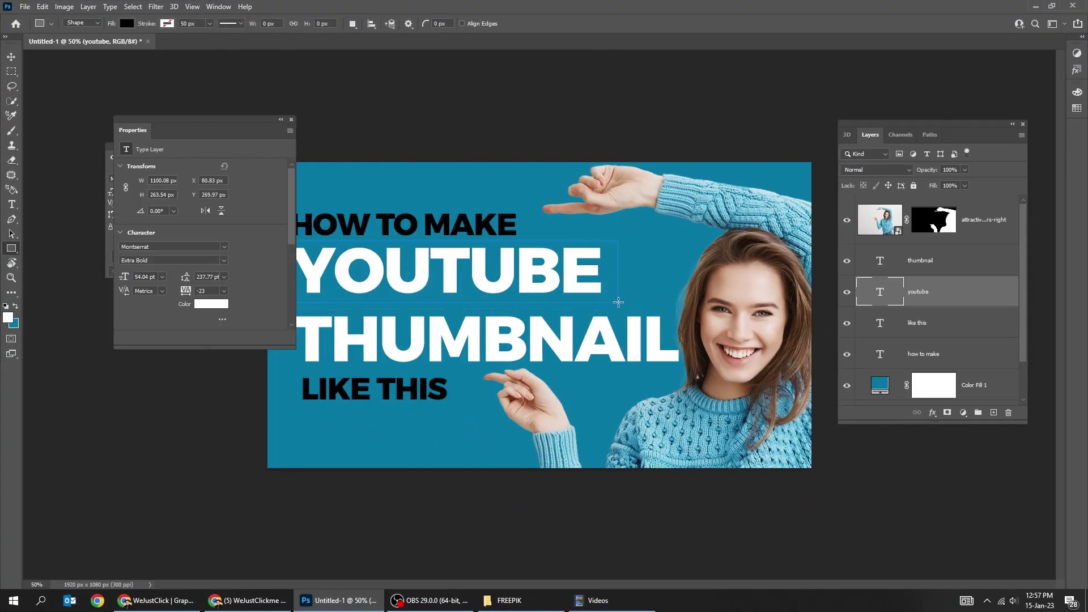
pyautogui.click(291, 119)
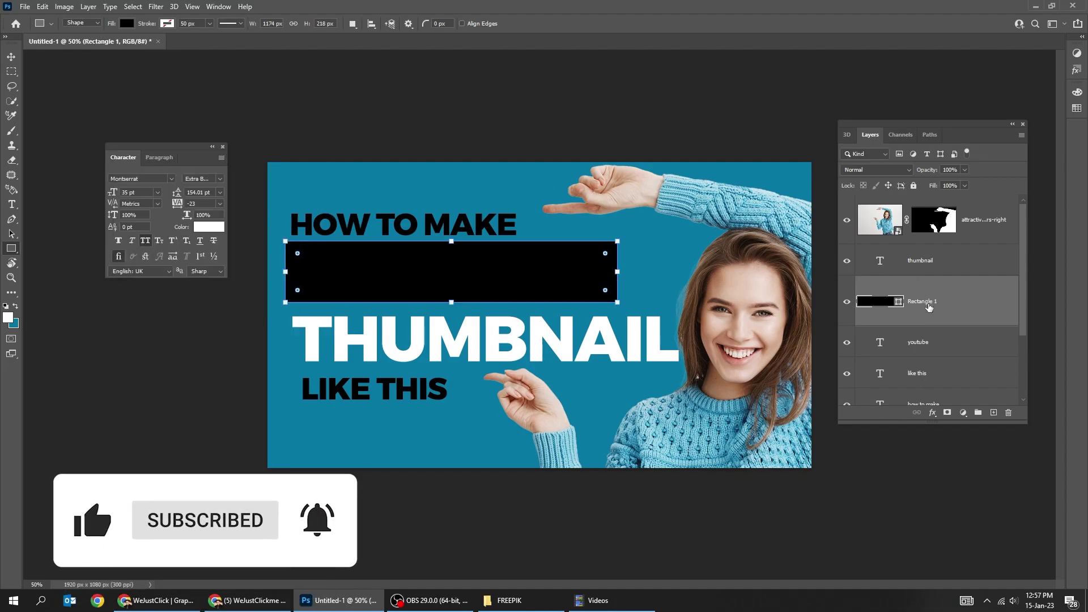
pyautogui.moveTo(908, 278); pyautogui.dragTo(954, 353)
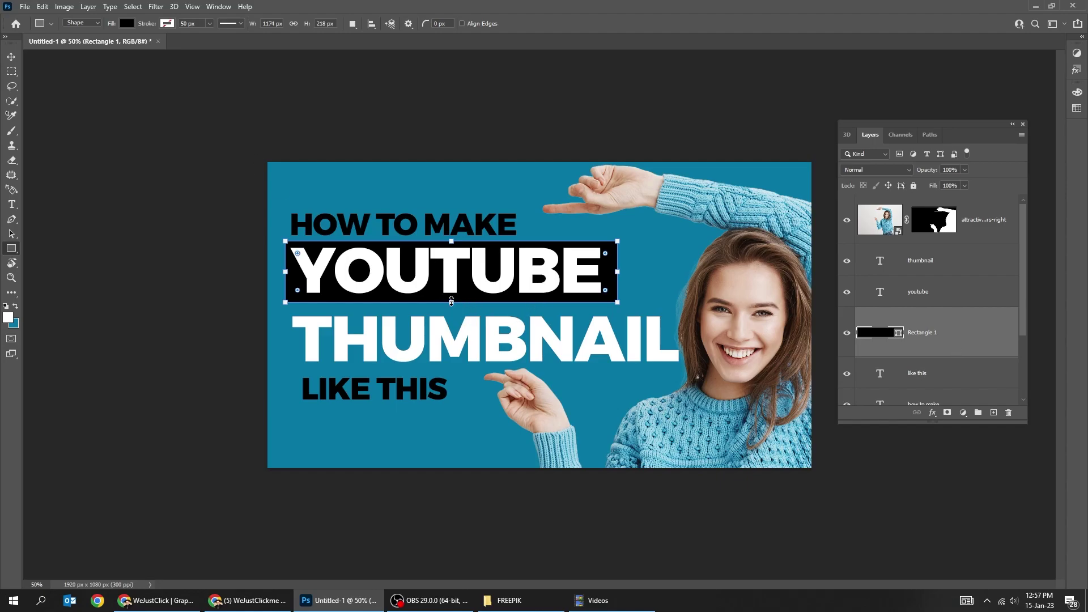
pyautogui.moveTo(451, 301); pyautogui.dragTo(452, 296)
# Copy the bar behind THUMBNAIL, stretch it to fit, and add another copy below
pyautogui.press('v')
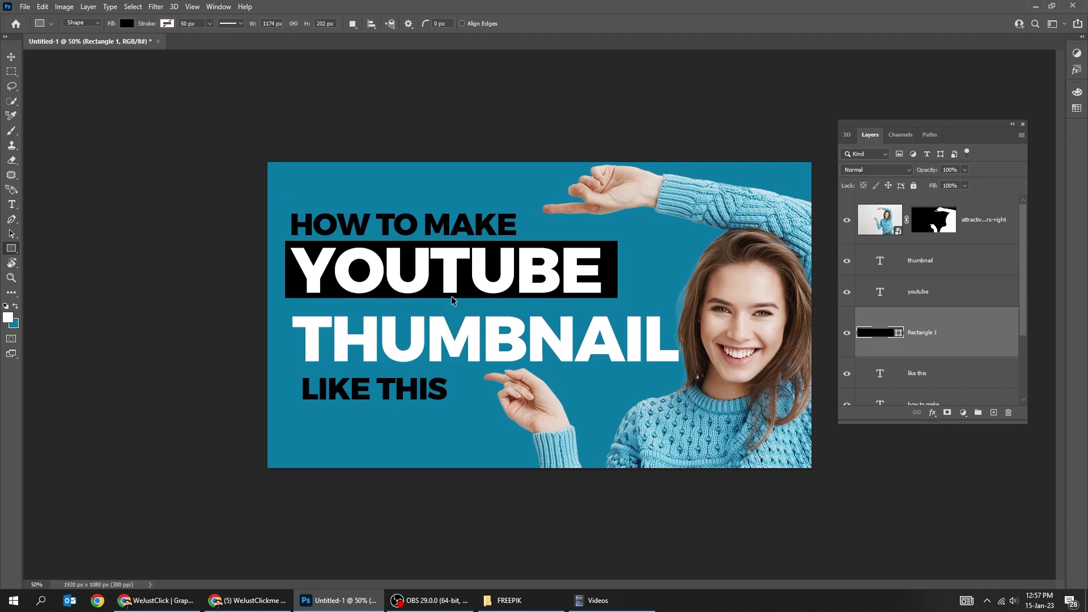
pyautogui.hotkey('ctrl', '+')
pyautogui.moveTo(475, 278); pyautogui.dragTo(507, 363)
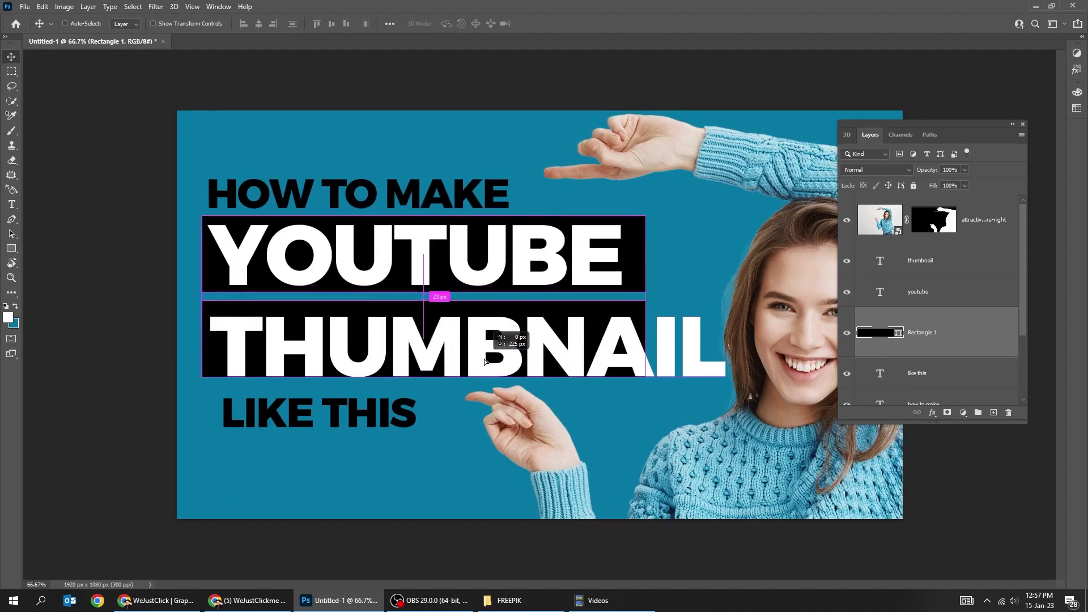
pyautogui.moveTo(617, 375); pyautogui.dragTo(617, 368)
pyautogui.click(946, 327)
pyautogui.press('Tab')
pyautogui.hotkey('ctrl', 't')
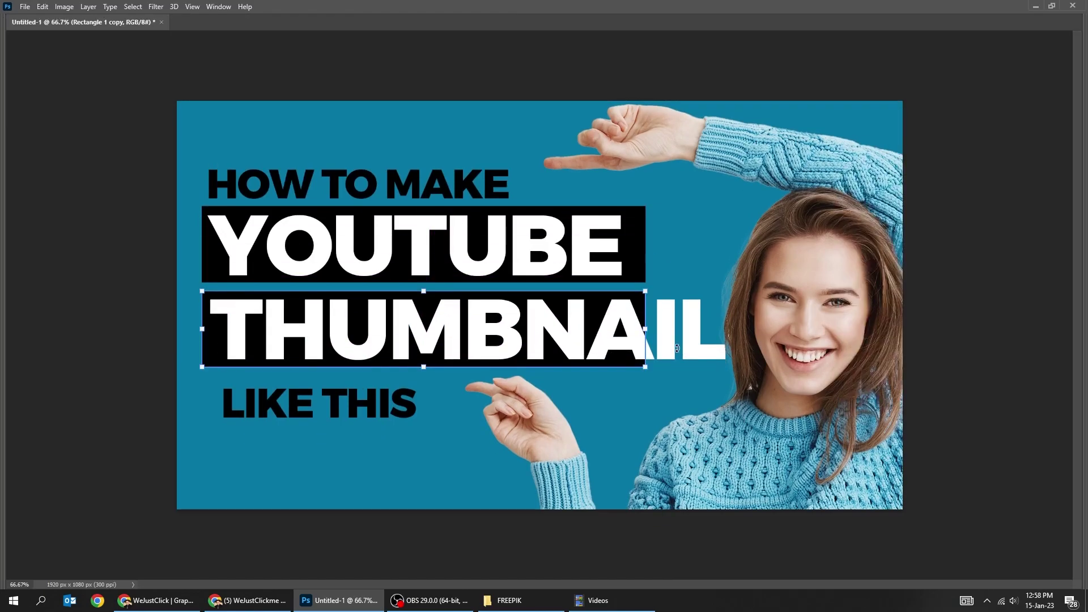
pyautogui.moveTo(645, 329); pyautogui.dragTo(732, 330)
pyautogui.press('Return')
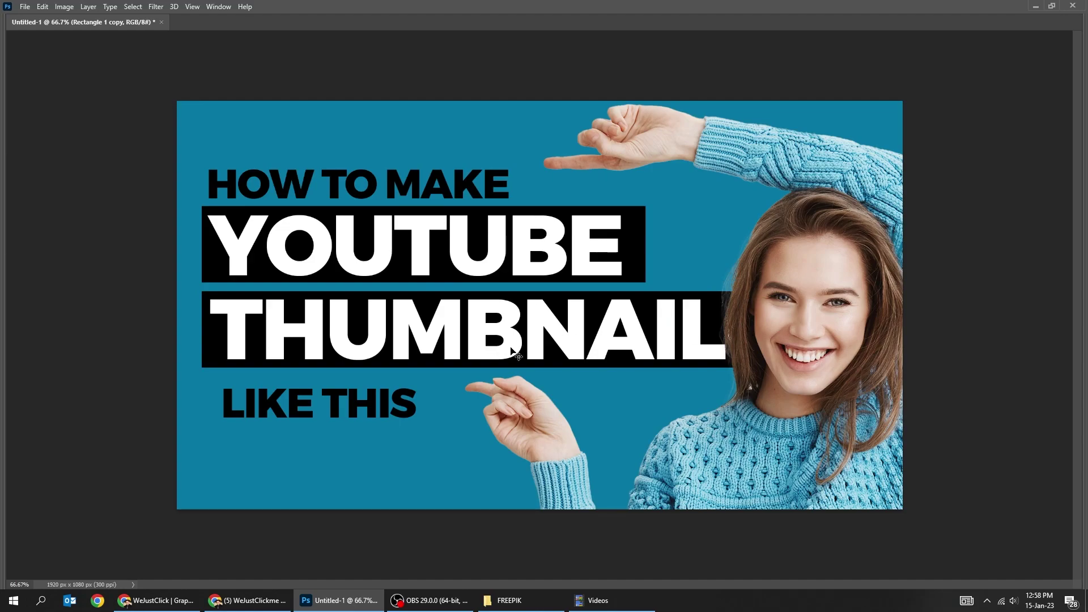
pyautogui.moveTo(511, 351); pyautogui.dragTo(460, 420)
pyautogui.press('Tab')
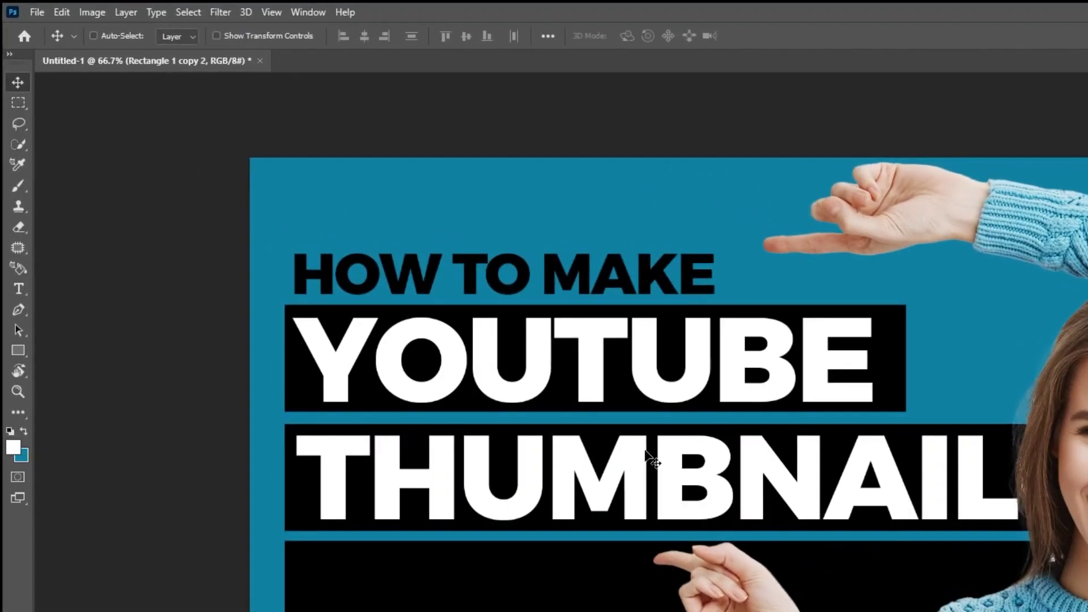
# Change the lowest bar's fill to white in the Properties panel
pyautogui.click(307, 12)
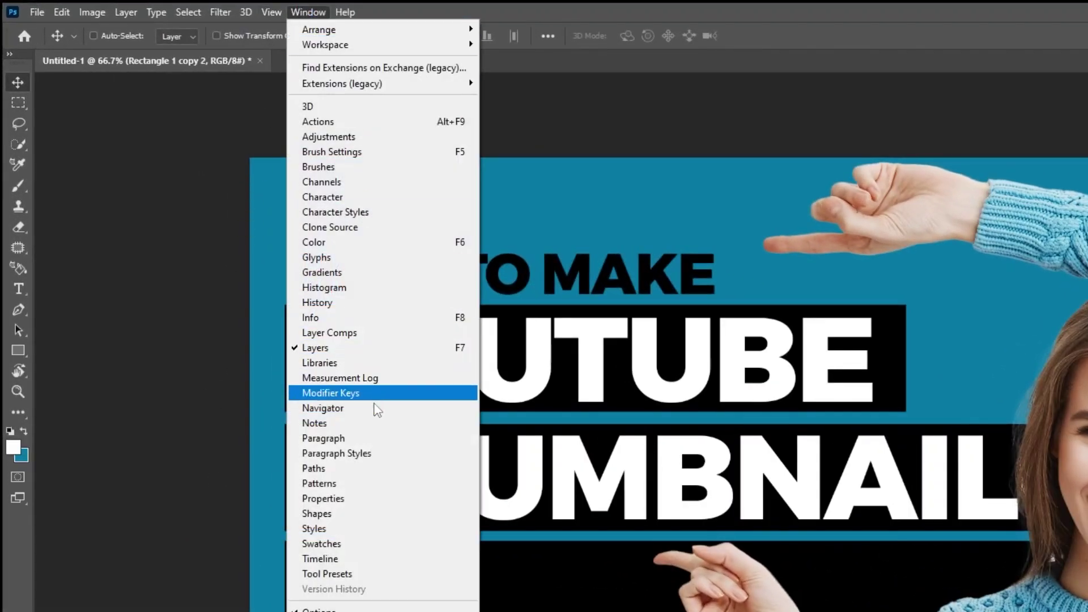
pyautogui.click(377, 503)
pyautogui.click(220, 351)
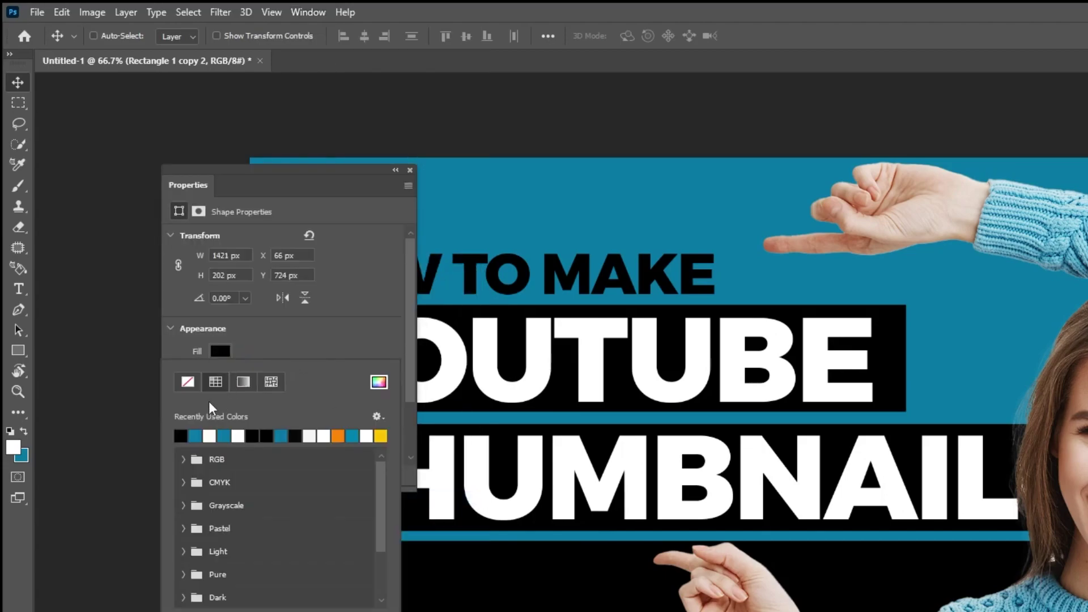
pyautogui.click(181, 434)
pyautogui.click(410, 171)
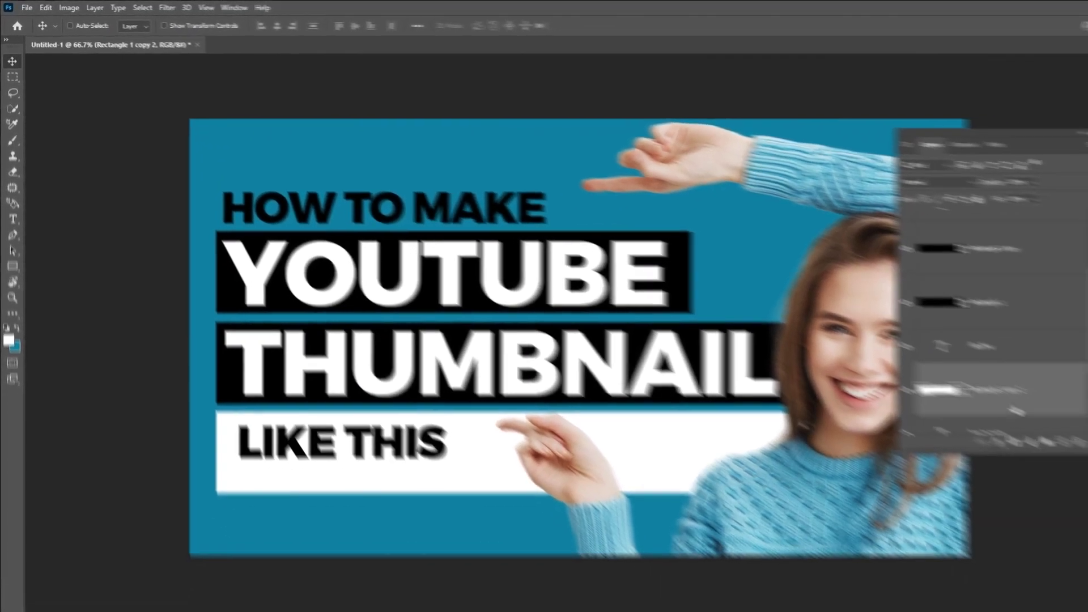
# Resize the white bar to sit snugly behind LIKE THIS, nudging the text into it
pyautogui.hotkey('ctrl', 't')
pyautogui.moveTo(739, 422)
pyautogui.mouseDown()
pyautogui.moveTo(420, 415)
pyautogui.moveTo(438, 415)
pyautogui.mouseUp()
pyautogui.moveTo(320, 460); pyautogui.dragTo(321, 430)
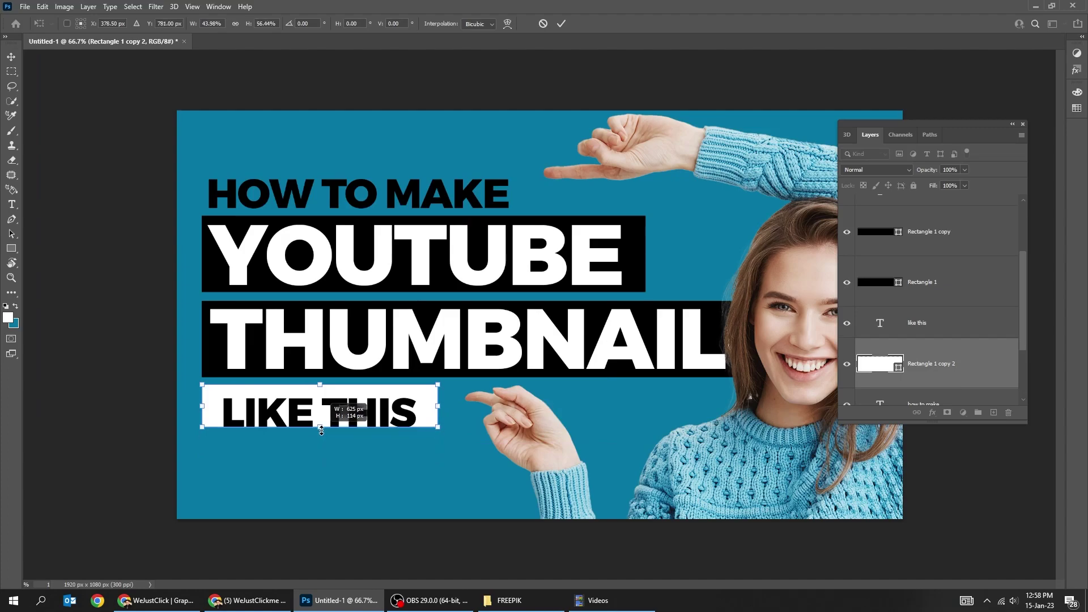
pyautogui.press('Return')
pyautogui.click(926, 321)
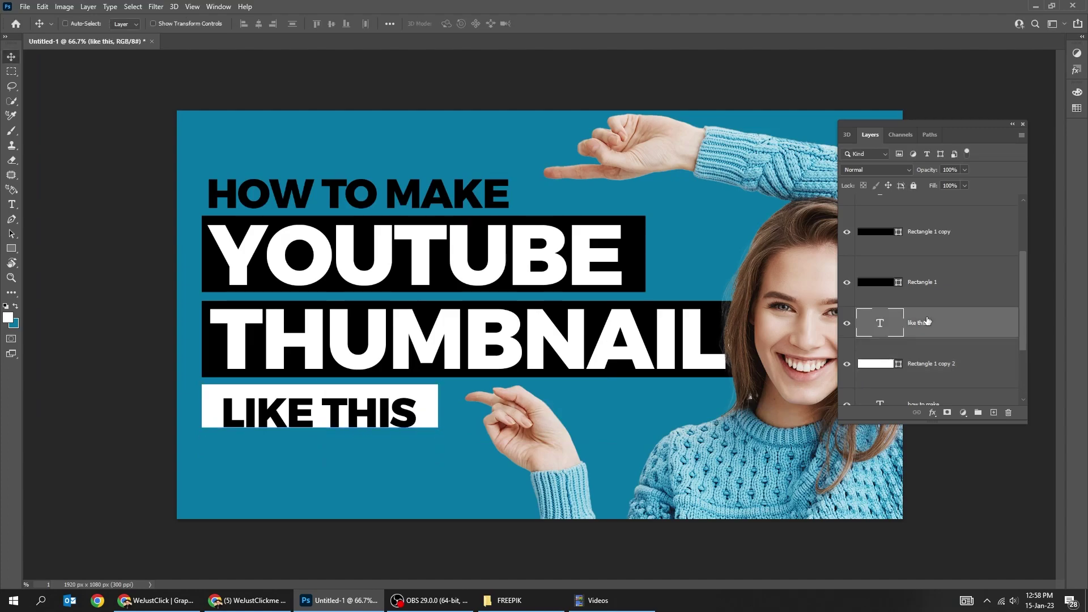
pyautogui.hotkey('shift', 'Up')
pyautogui.click(996, 363)
pyautogui.hotkey('ctrl', 't')
pyautogui.moveTo(327, 428); pyautogui.dragTo(328, 430)
pyautogui.press('Return')
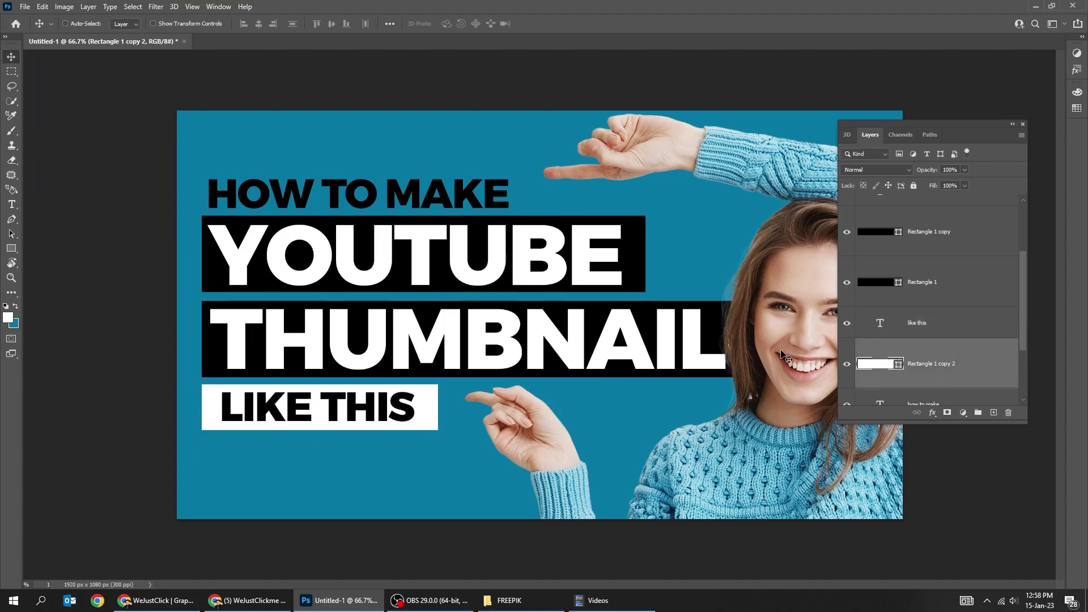
pyautogui.click(904, 323)
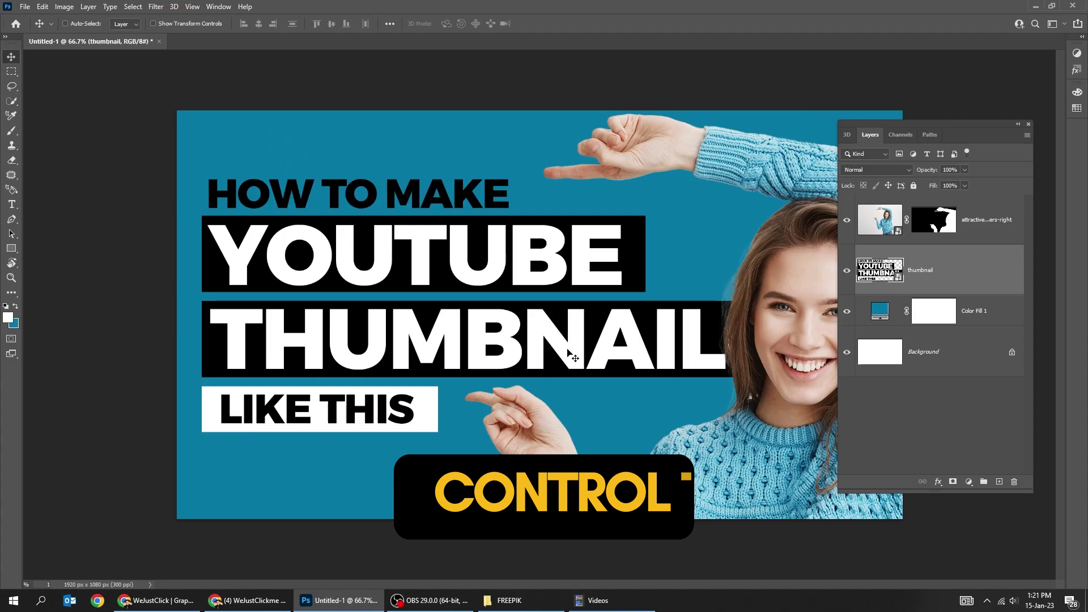
# Shrink the merged headline block slightly and skew its right side upward
pyautogui.press('Tab')
pyautogui.hotkey('ctrl', 't')
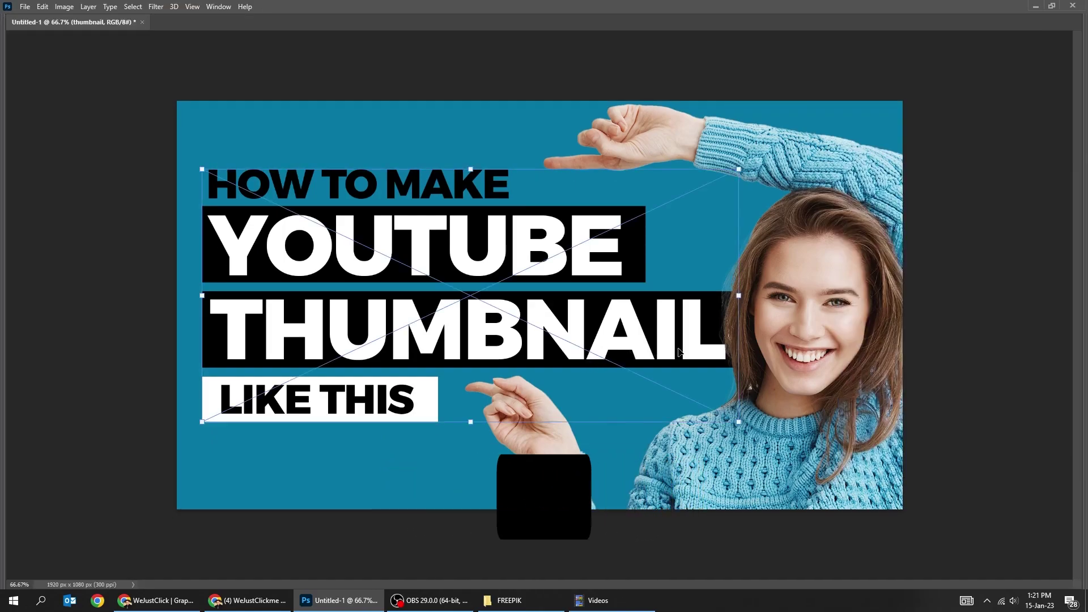
pyautogui.moveTo(737, 169); pyautogui.dragTo(698, 187)
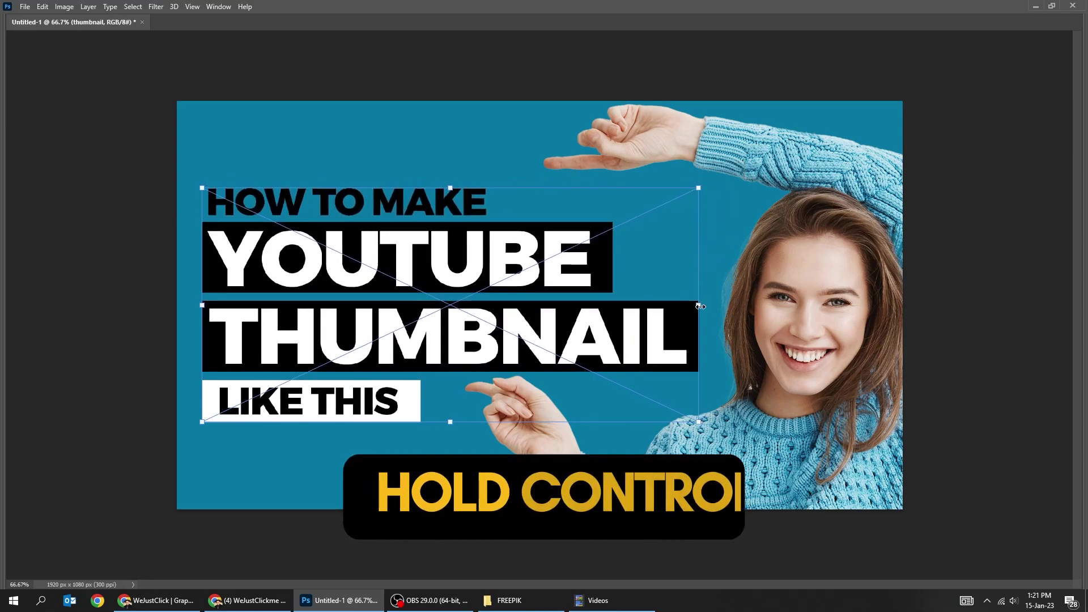
pyautogui.keyDown('ctrl'); pyautogui.moveTo(701, 306); pyautogui.dragTo(702, 284); pyautogui.keyUp('ctrl')
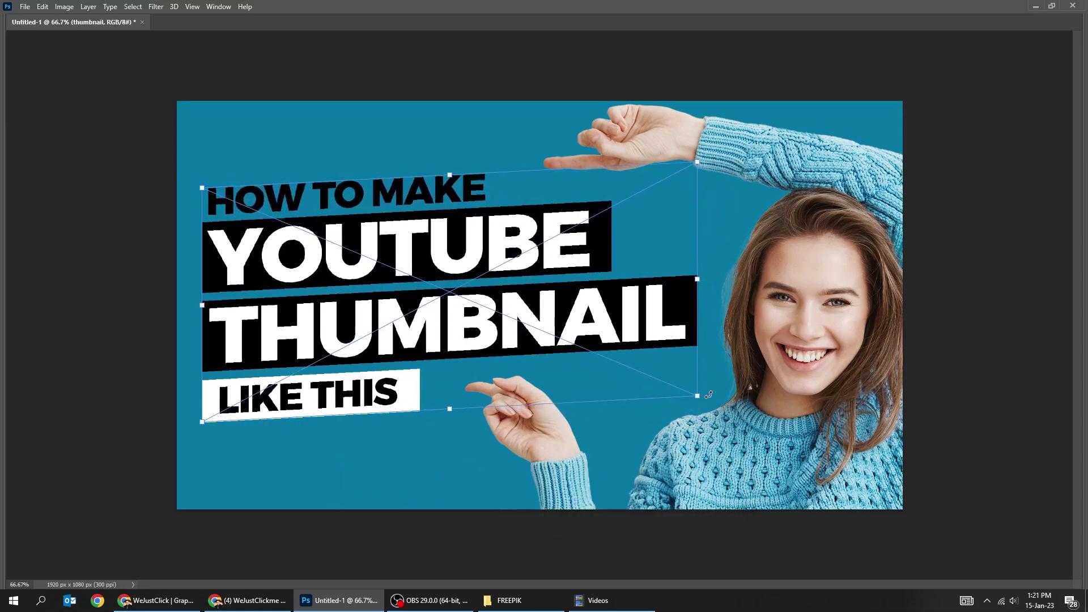
pyautogui.moveTo(698, 395); pyautogui.dragTo(716, 404)
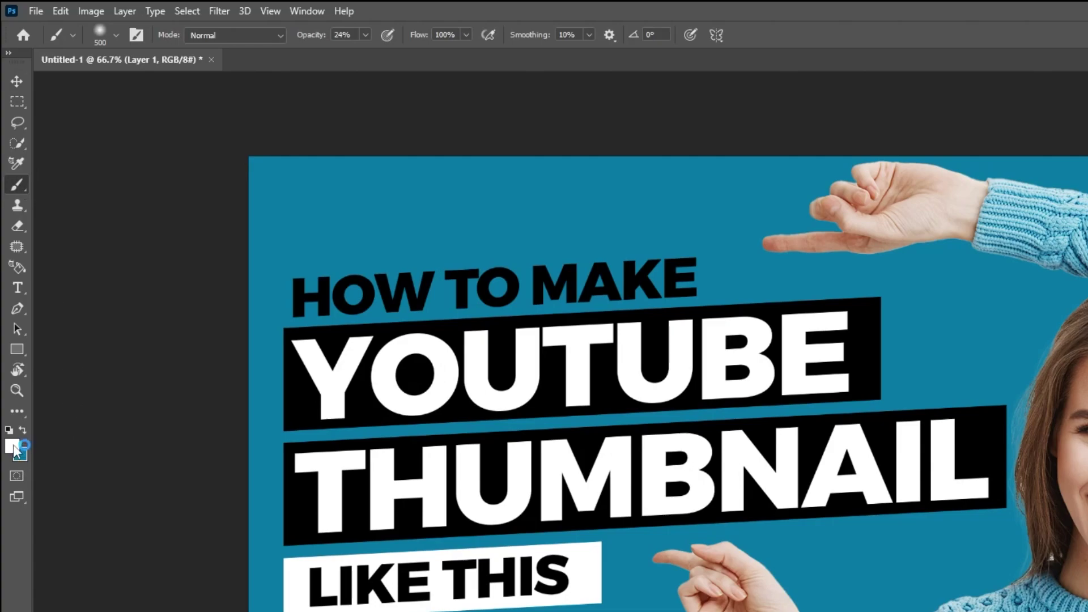
# Set up a soft brush at 41% opacity
pyautogui.click(108, 30)
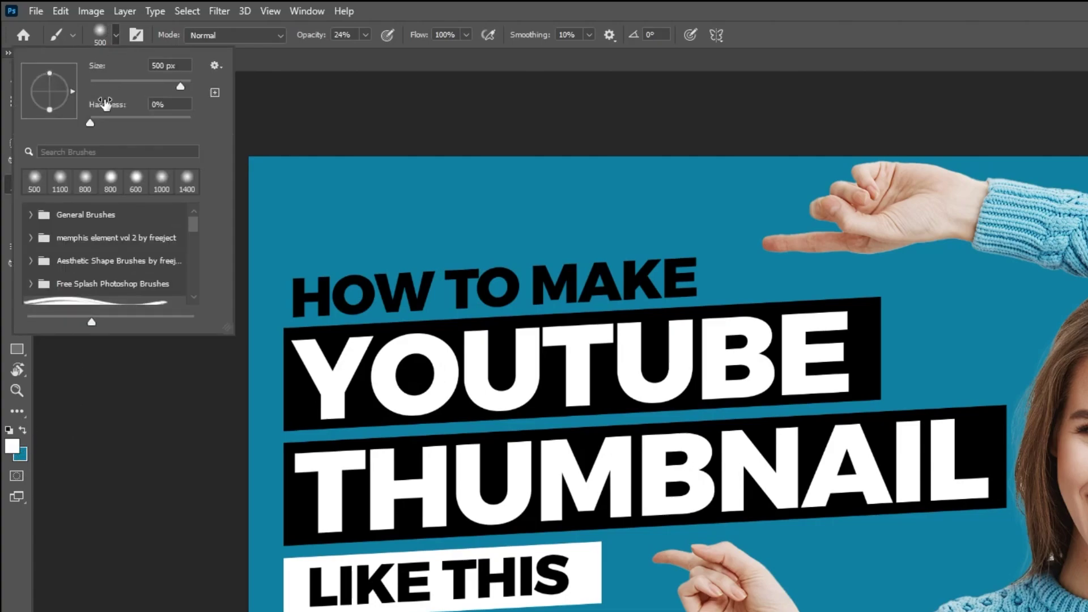
pyautogui.click(115, 35)
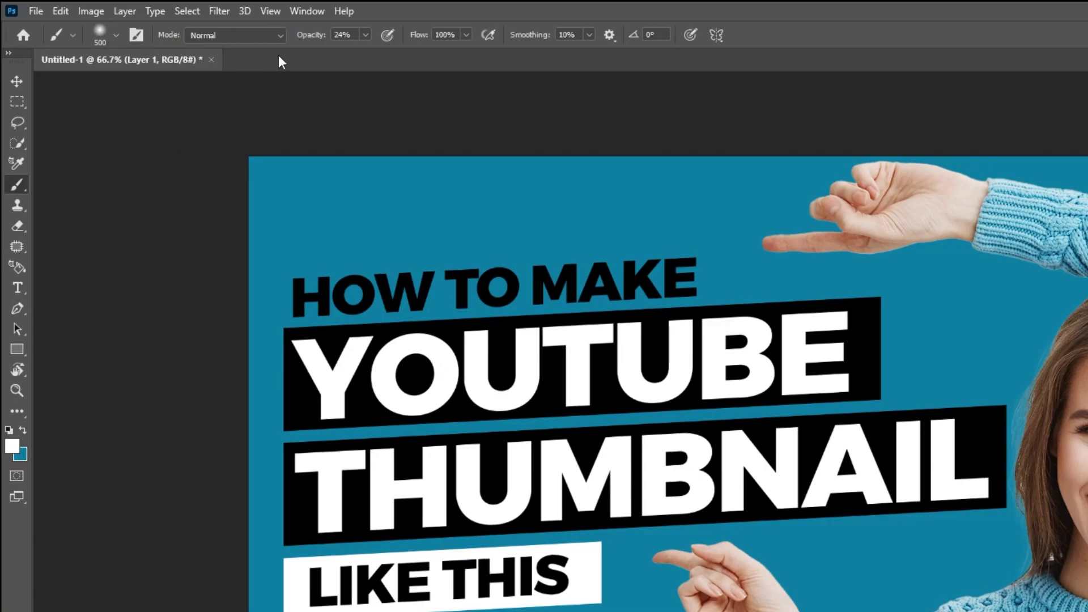
pyautogui.click(365, 36)
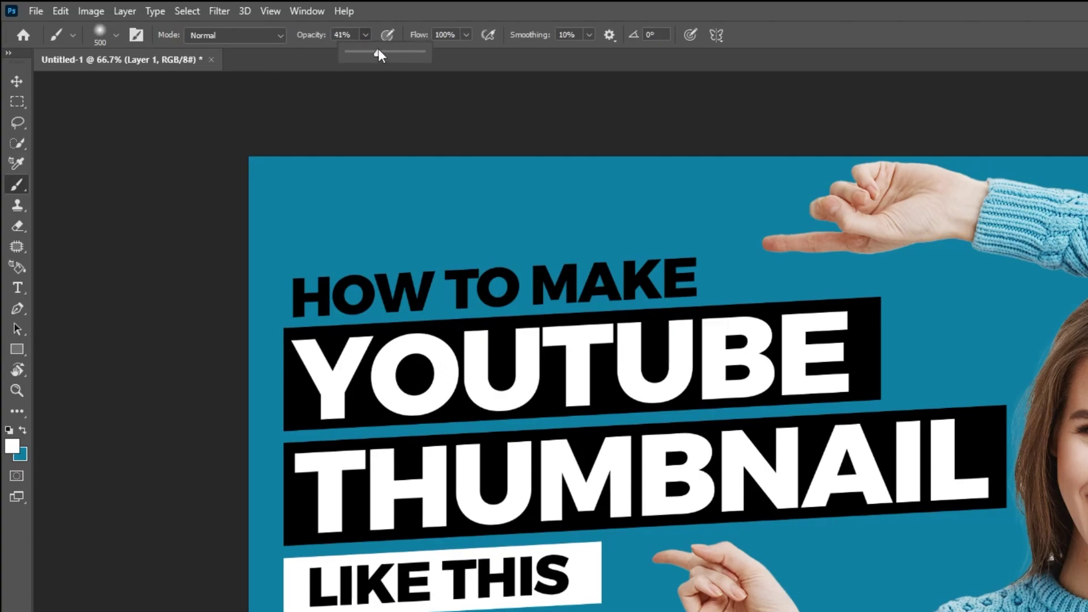
pyautogui.moveTo(377, 55); pyautogui.dragTo(379, 54)
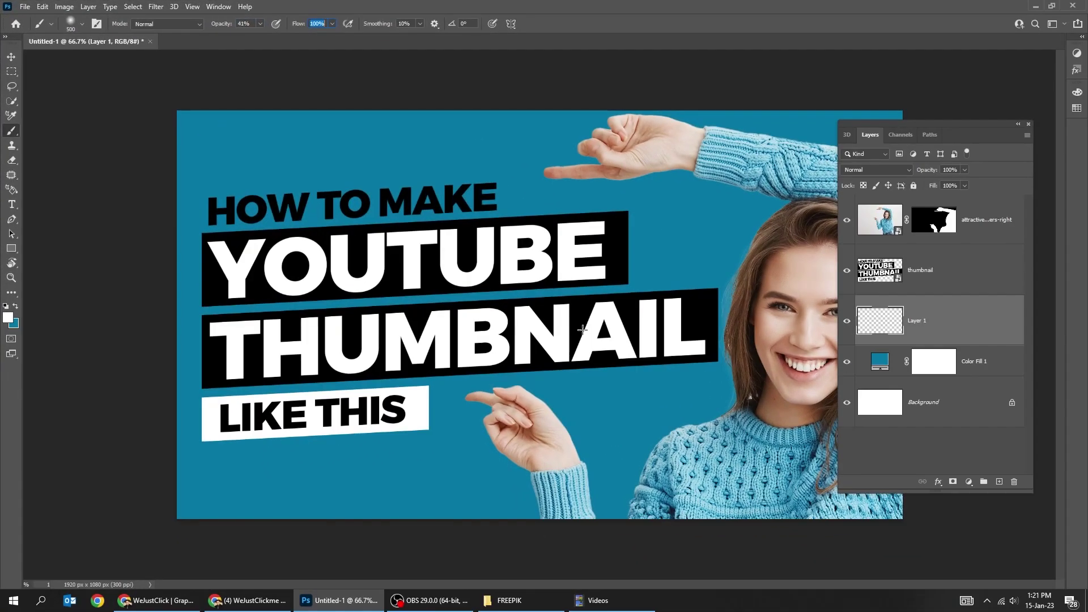
pyautogui.press('Tab')
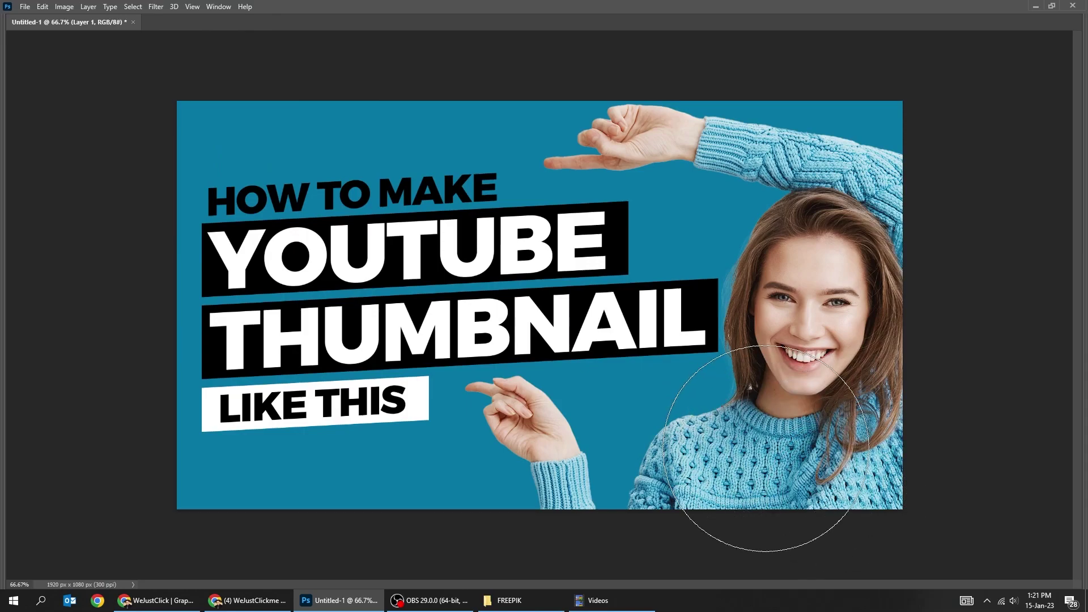
# Paint a soft white glow on the backdrop beside the woman's face and neck
pyautogui.press(']')
pyautogui.press(']')
pyautogui.press(']')
pyautogui.click(766, 441)
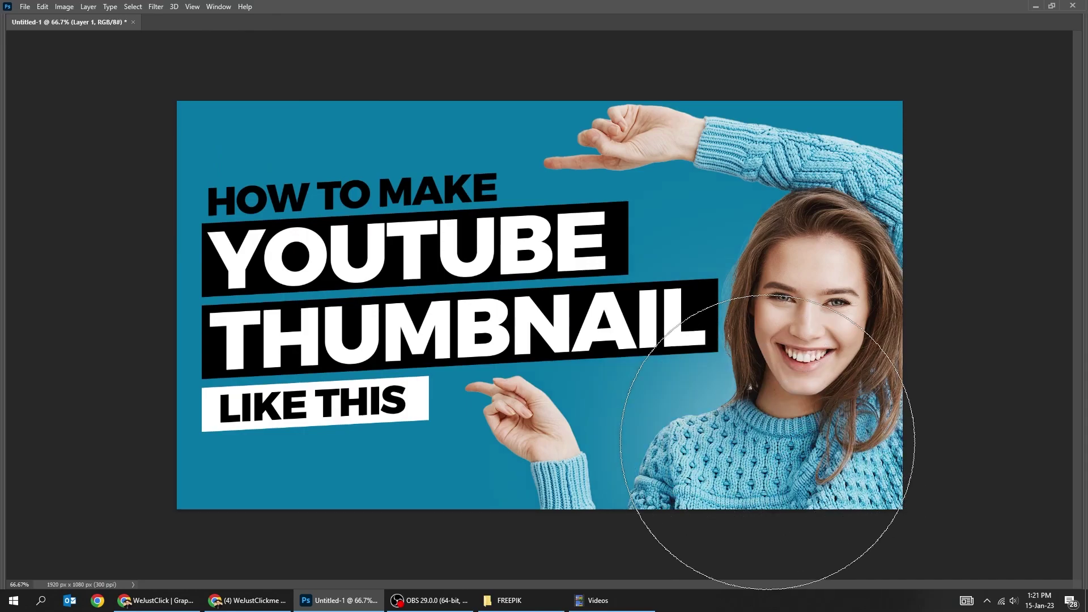
pyautogui.moveTo(766, 441); pyautogui.dragTo(754, 436)
pyautogui.click(748, 435)
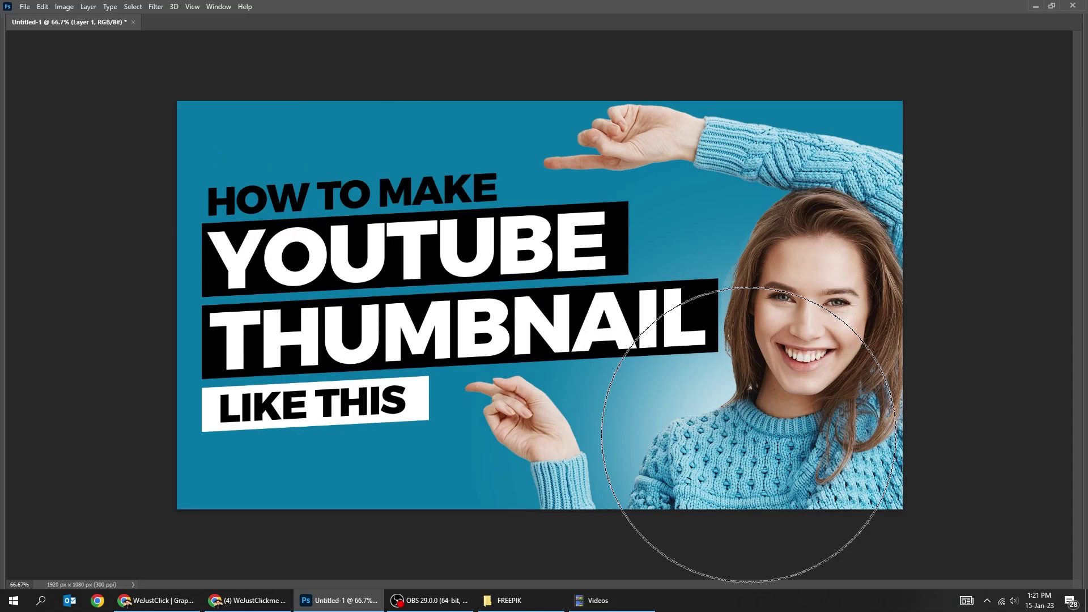
pyautogui.click(749, 434)
pyautogui.click(748, 435)
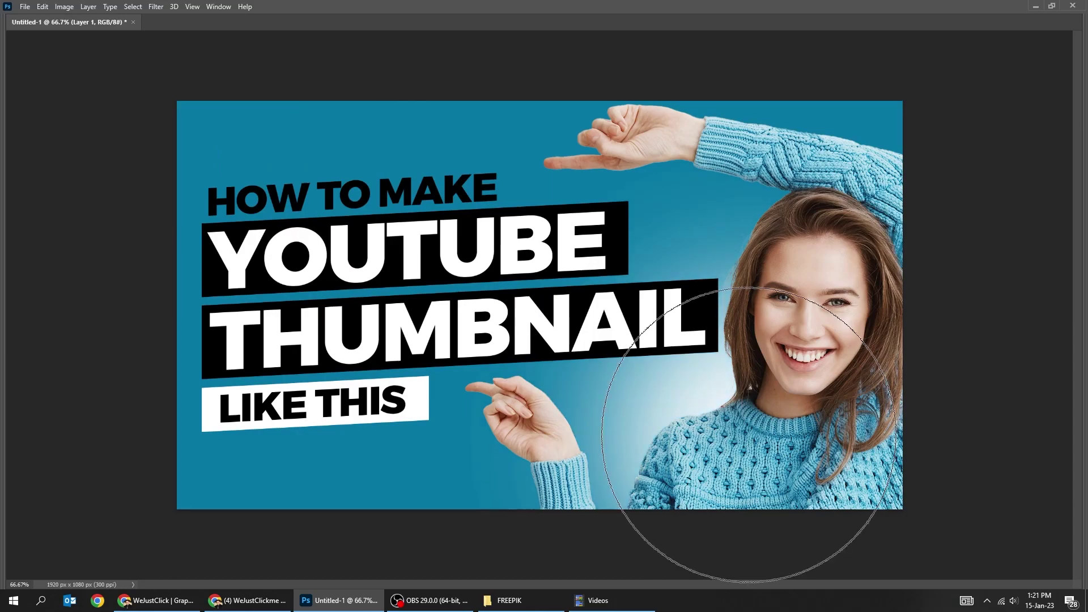
pyautogui.click(764, 443)
pyautogui.press('v')
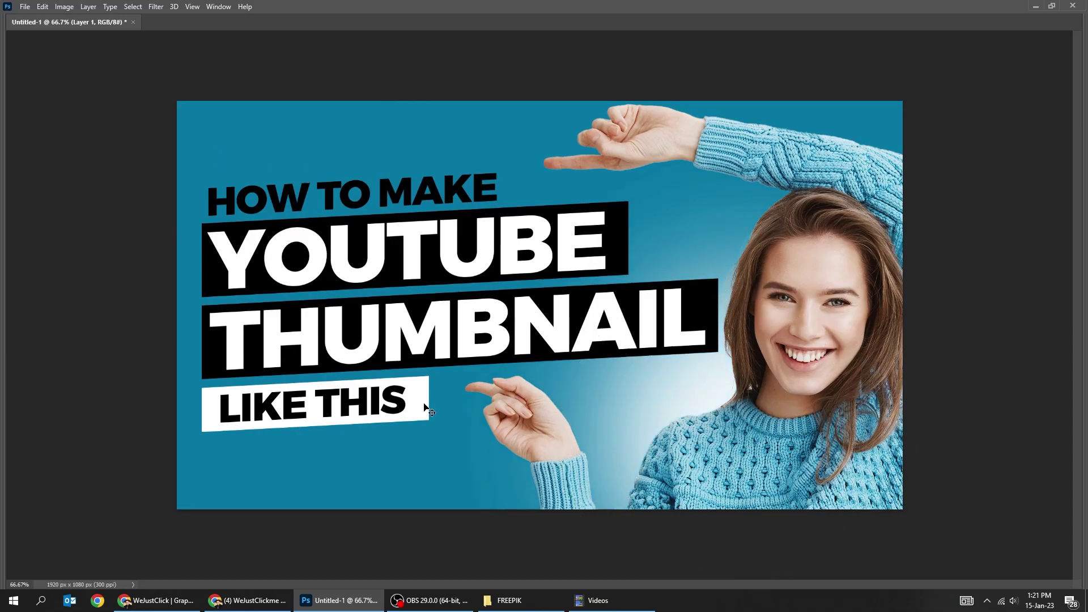
pyautogui.press('Tab')
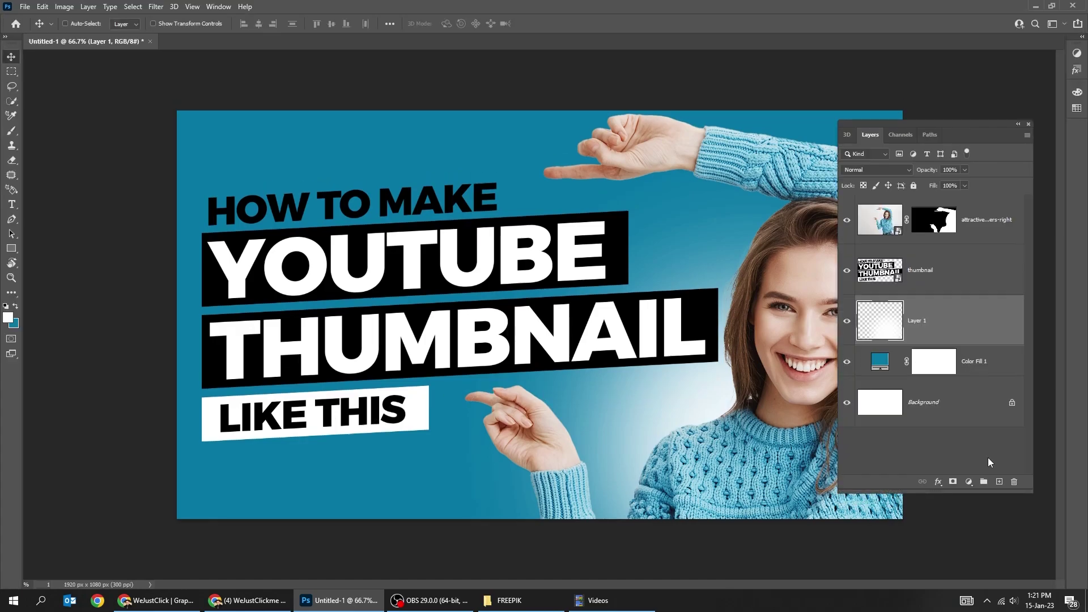
# On new Layer 2, paint a 300px, 30%-opacity glow into the canvas's top-left corner
pyautogui.click(998, 481)
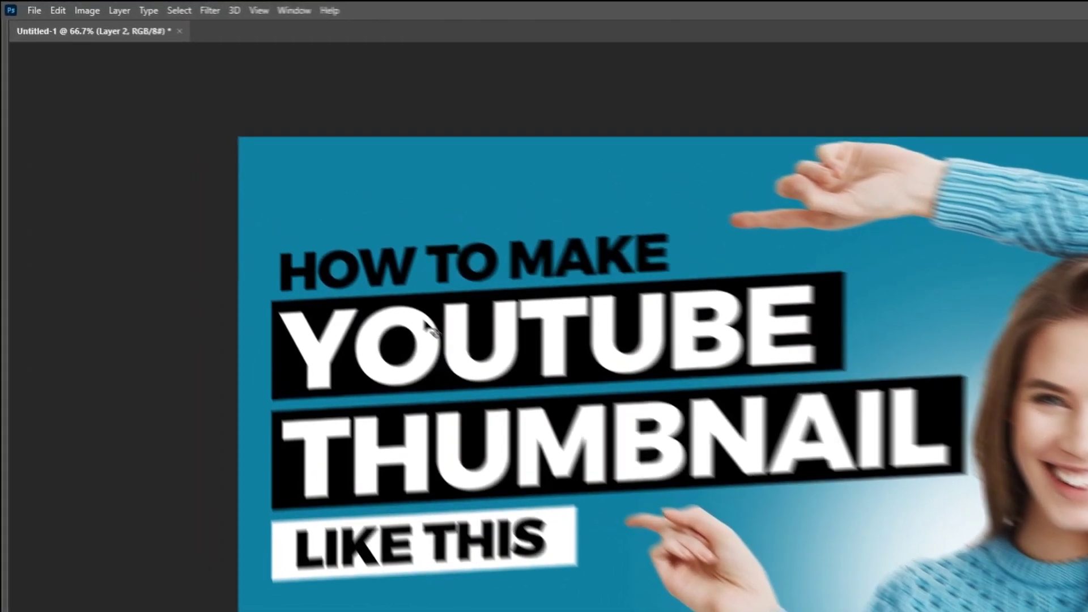
pyautogui.press('b')
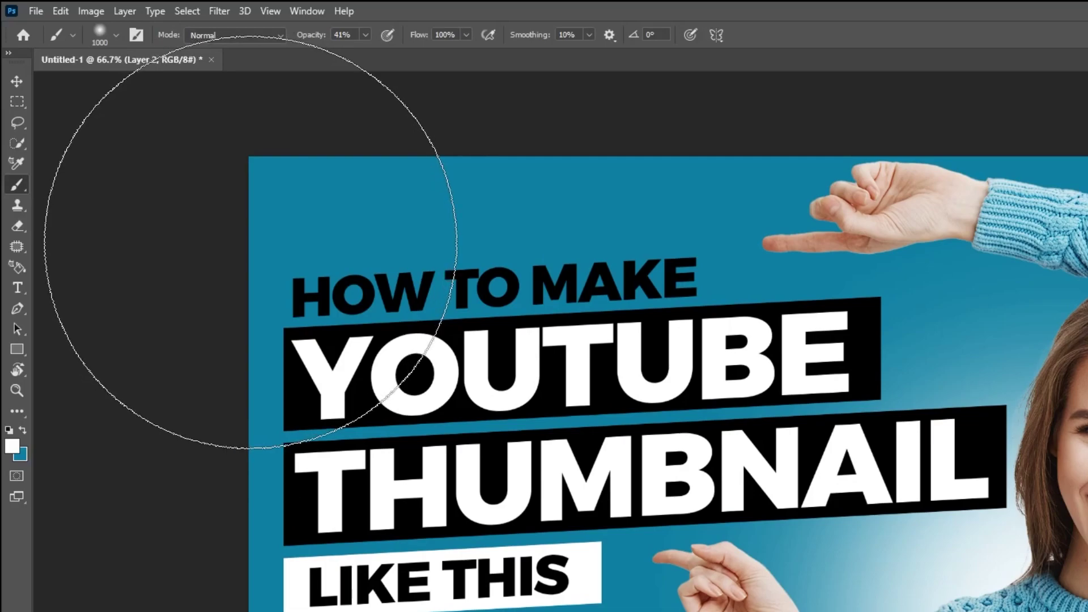
pyautogui.press('[')
pyautogui.press('[')
pyautogui.press('[')
pyautogui.press('[')
pyautogui.press('[')
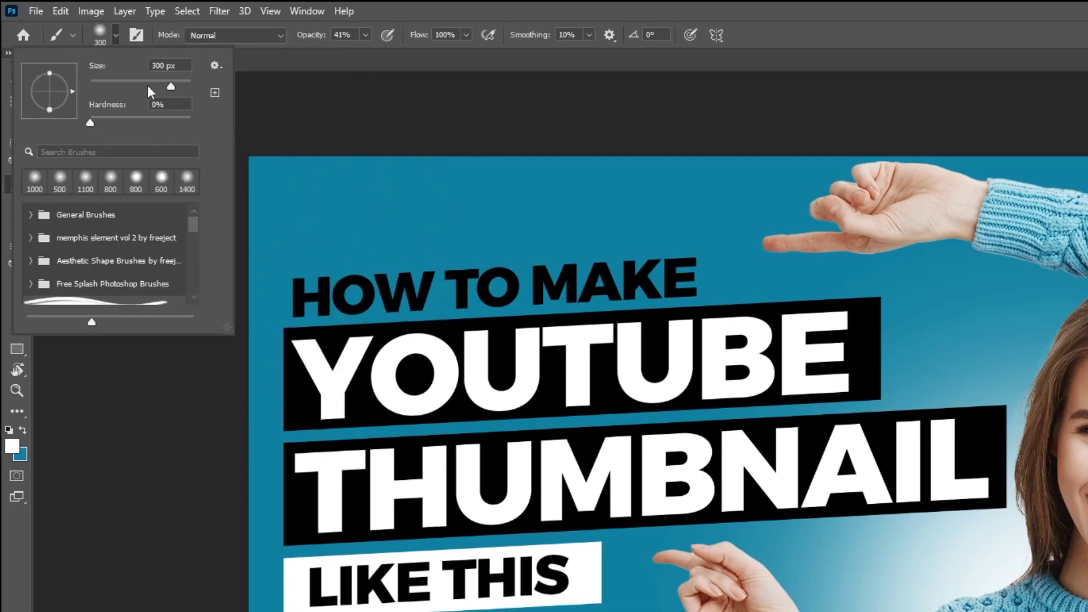
pyautogui.click(365, 34)
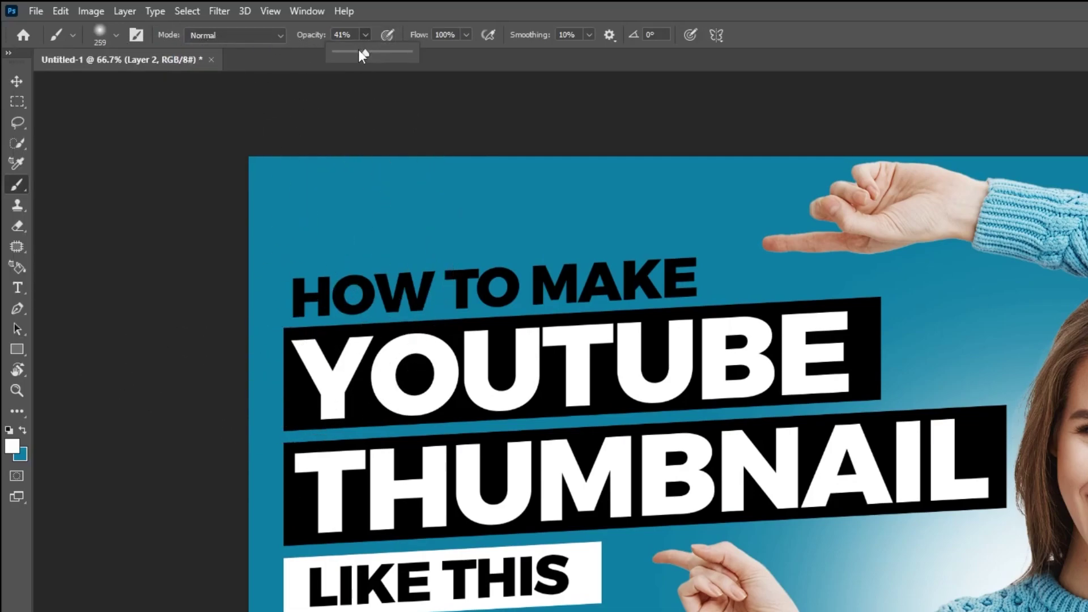
pyautogui.moveTo(358, 51); pyautogui.dragTo(351, 53)
pyautogui.click(275, 177)
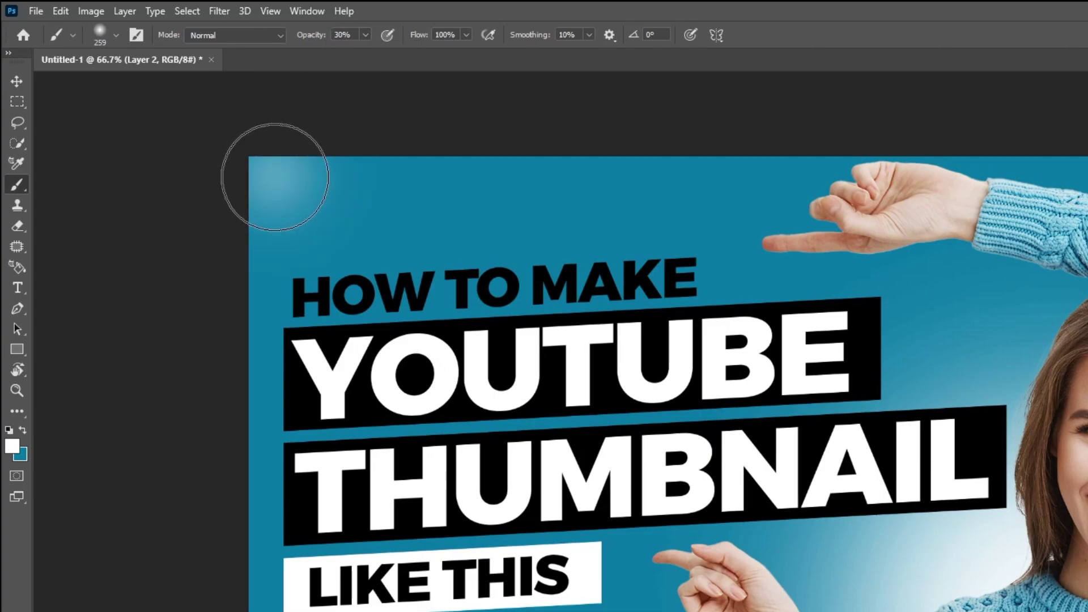
pyautogui.press(']')
pyautogui.press(']')
pyautogui.press(']')
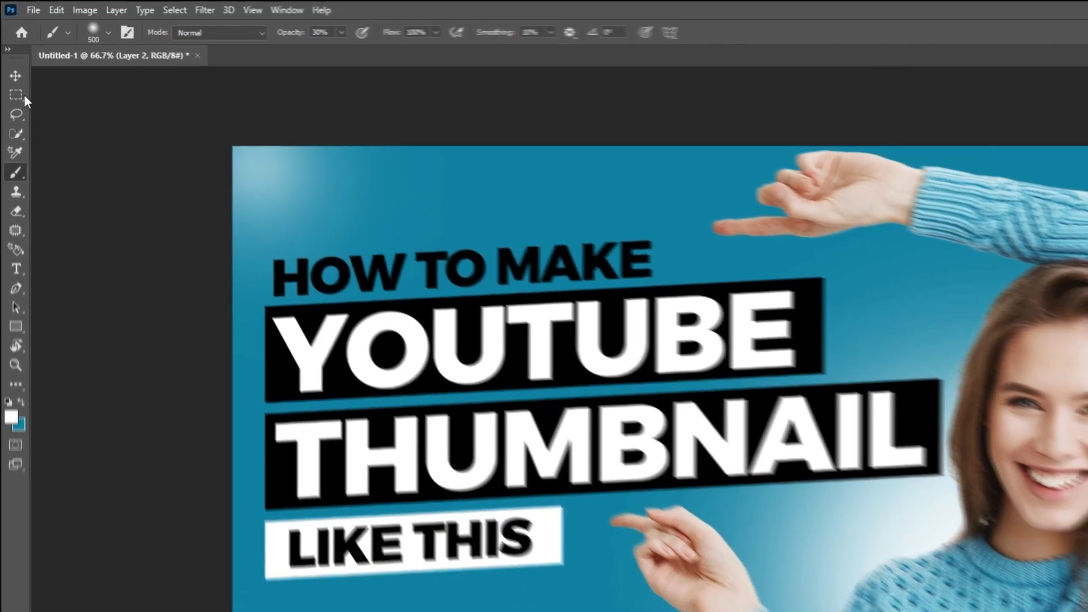
pyautogui.click(11, 56)
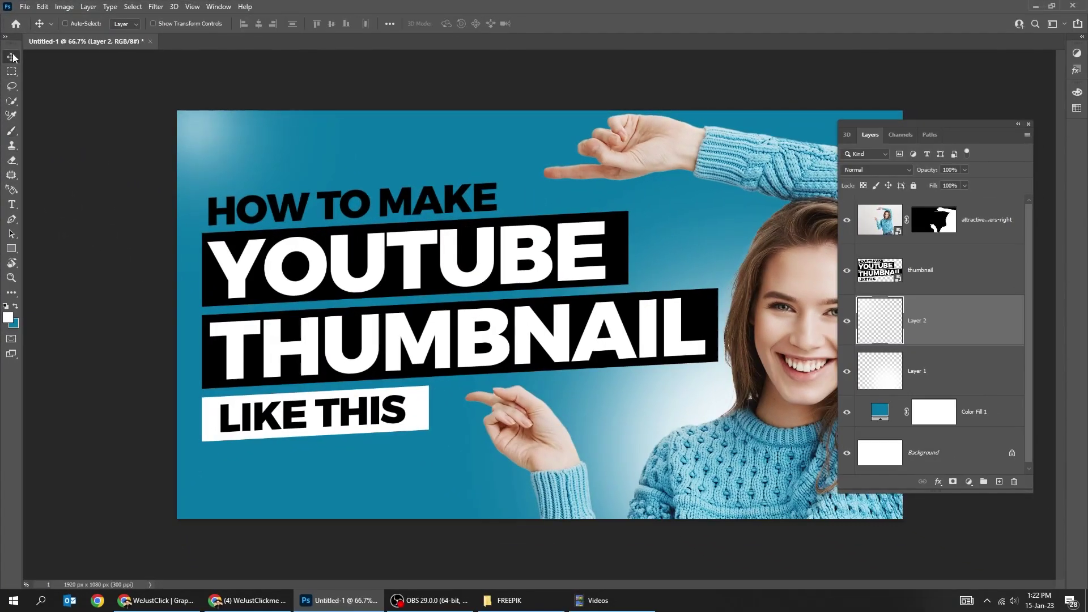
pyautogui.click(975, 227)
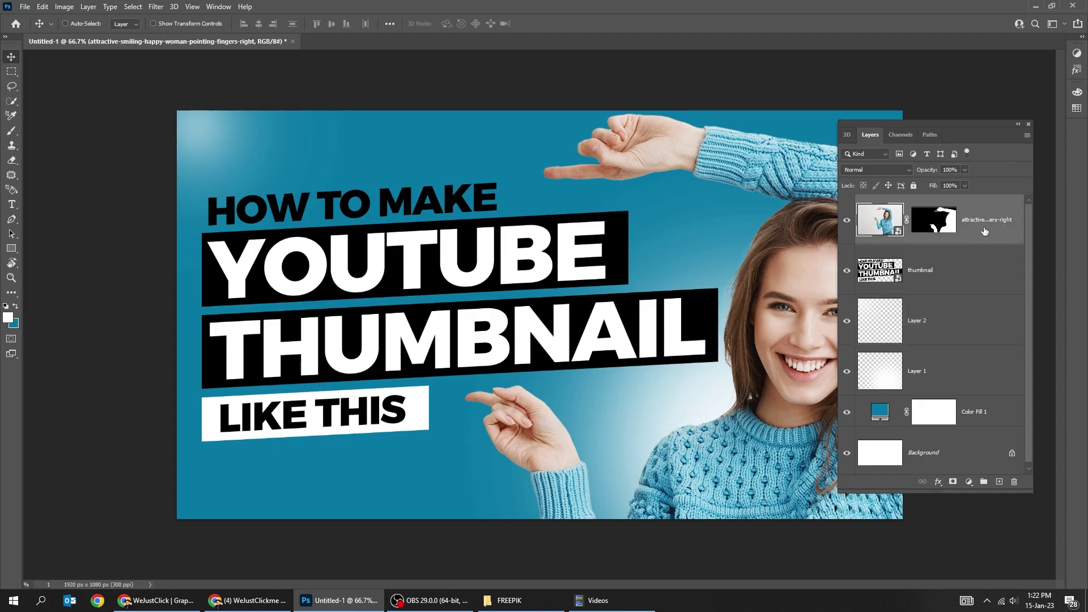
# Copy the whole canvas merged and paste it as new top Layer 3
pyautogui.hotkey('ctrl', 'a')
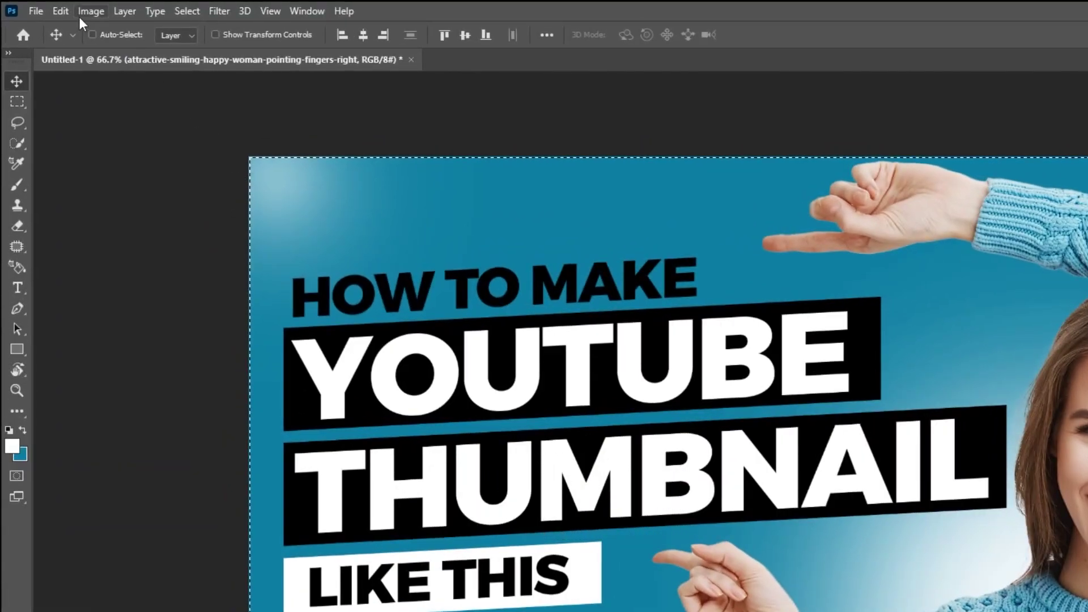
pyautogui.click(66, 11)
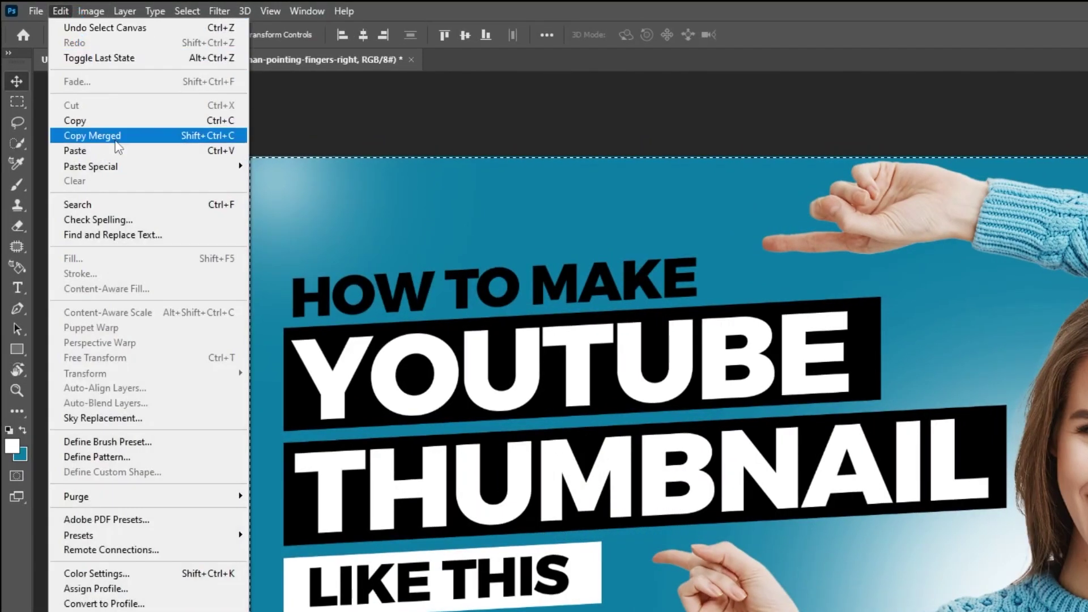
pyautogui.click(116, 140)
pyautogui.click(43, 6)
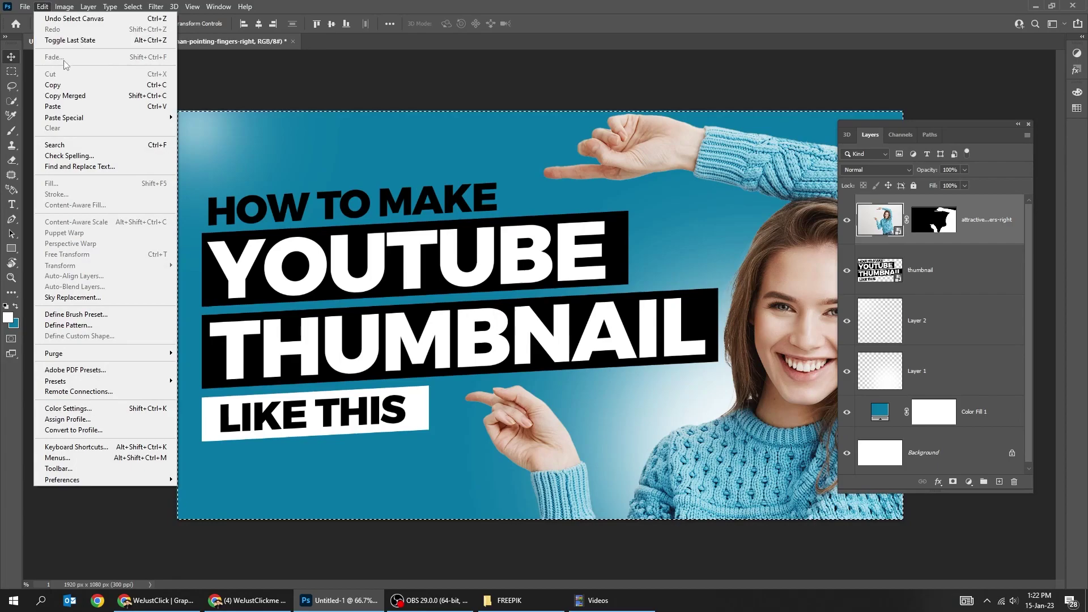
pyautogui.click(80, 108)
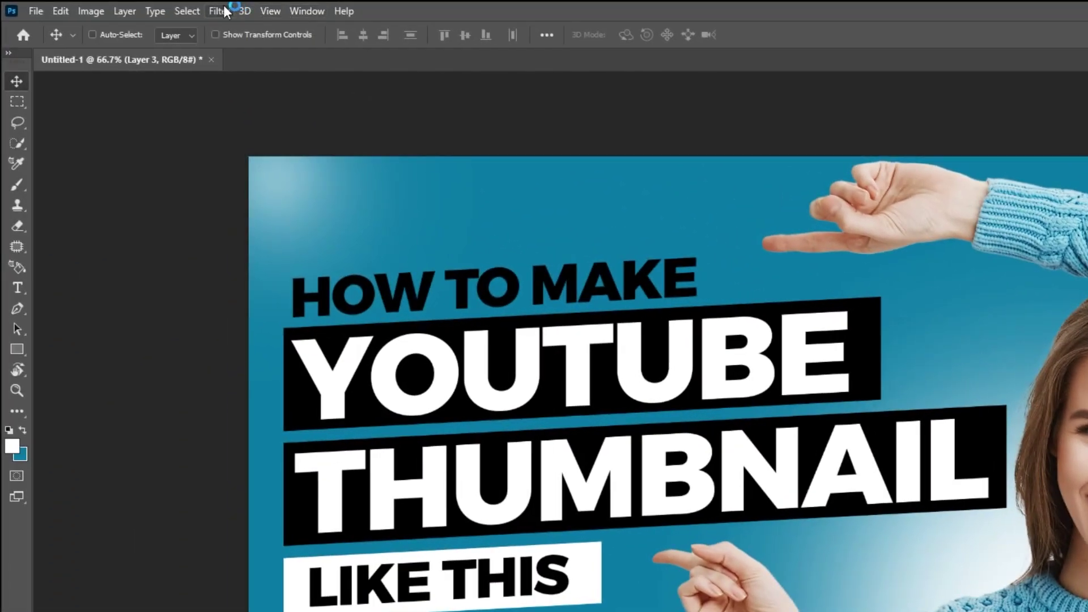
pyautogui.click(225, 11)
pyautogui.click(306, 129)
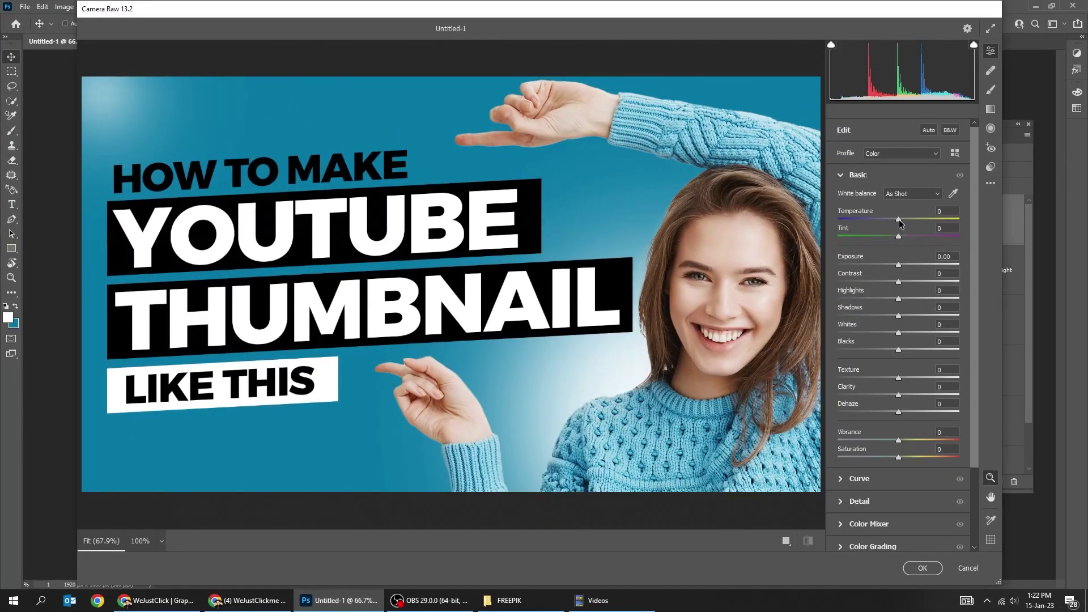
# Apply Camera Raw with cooler temperature, Blacks -19, Clarity +18 and Saturation +22
pyautogui.moveTo(899, 223)
pyautogui.mouseDown()
pyautogui.moveTo(911, 282)
pyautogui.moveTo(888, 300)
pyautogui.moveTo(901, 317)
pyautogui.moveTo(894, 300)
pyautogui.mouseUp()
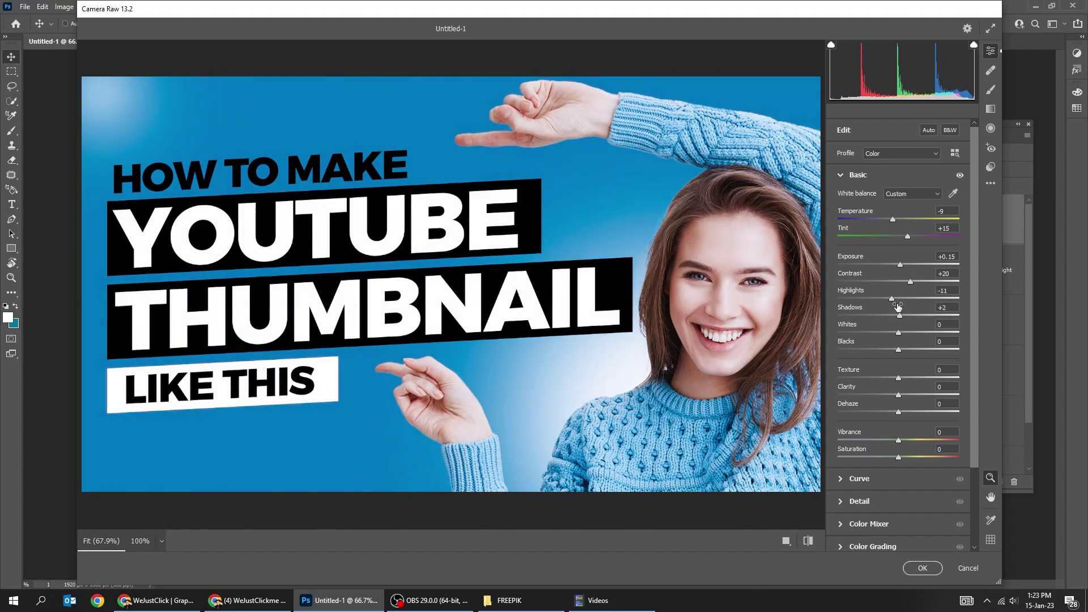
pyautogui.moveTo(899, 350); pyautogui.dragTo(887, 349)
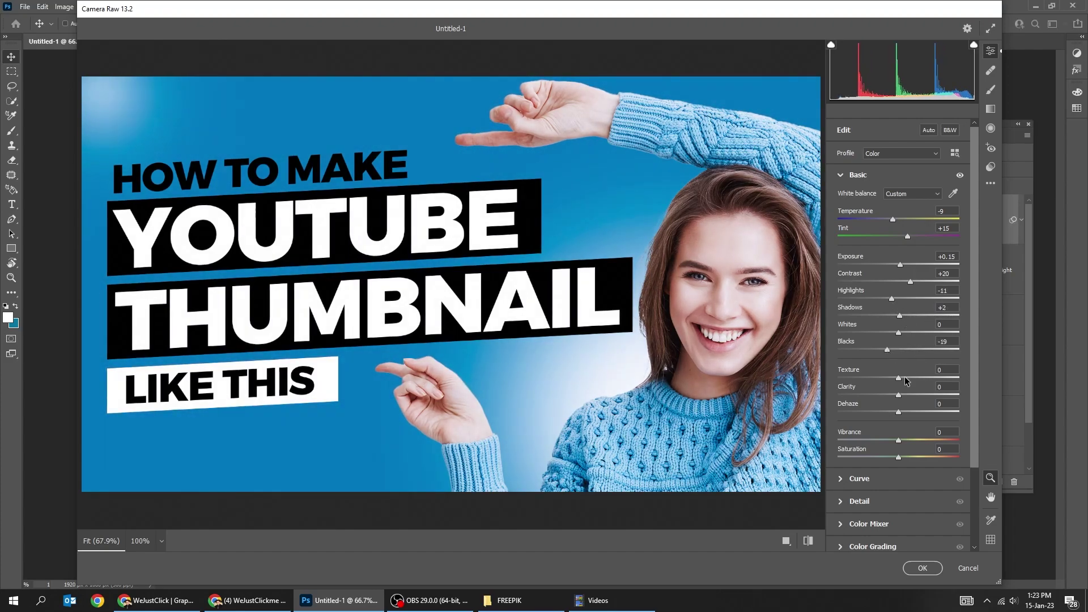
pyautogui.moveTo(899, 395)
pyautogui.mouseDown()
pyautogui.moveTo(910, 394)
pyautogui.moveTo(901, 414)
pyautogui.mouseUp()
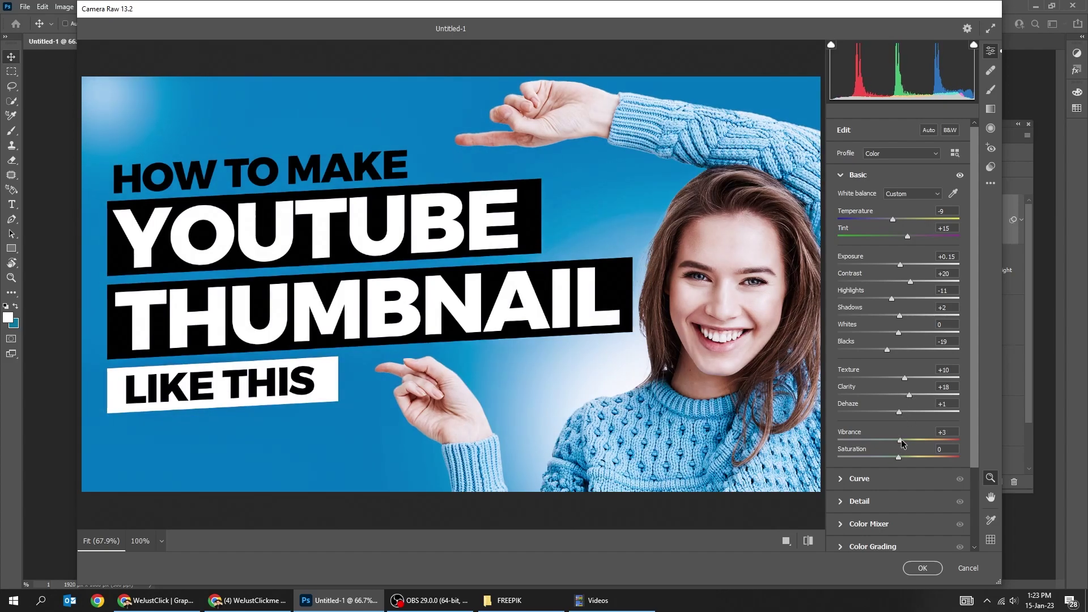
pyautogui.moveTo(899, 457); pyautogui.dragTo(912, 457)
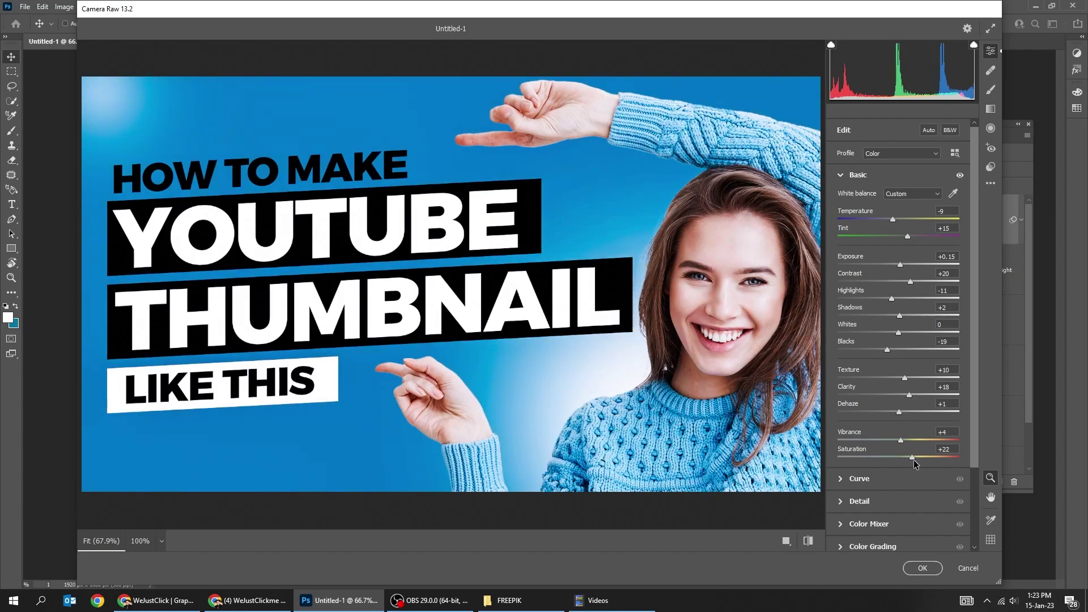
pyautogui.click(934, 567)
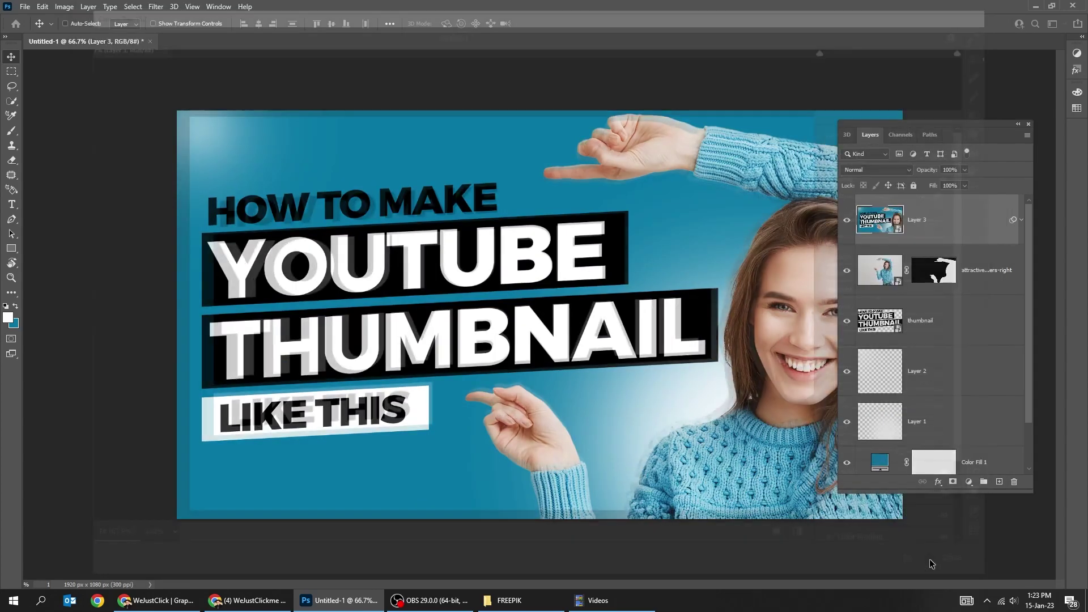
# Toggle Layer 3's visibility to compare the colour boost, then hide all panels
pyautogui.click(845, 221)
pyautogui.press('Tab')
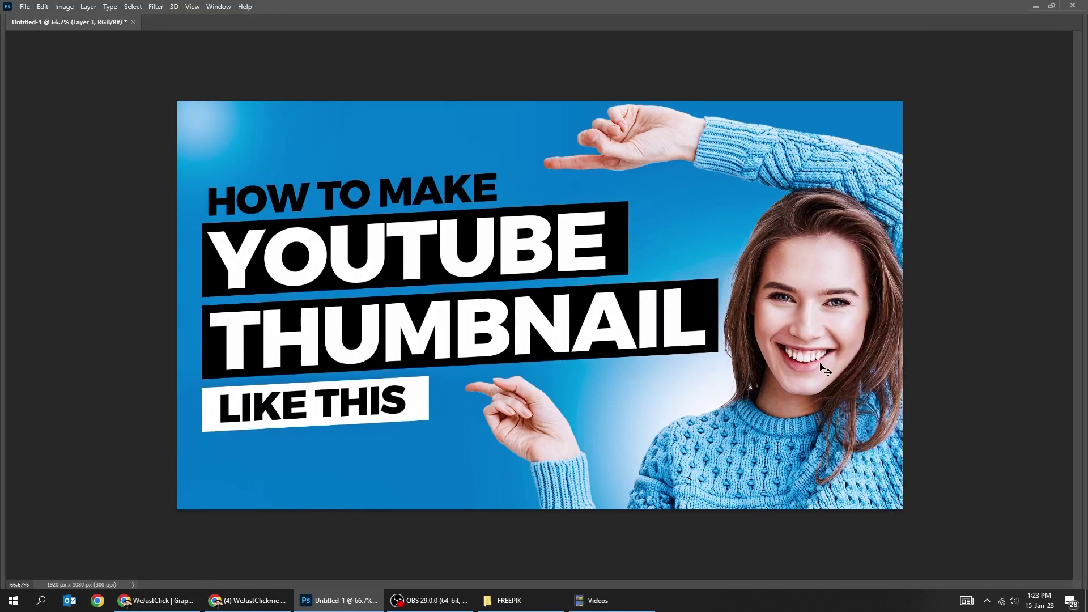